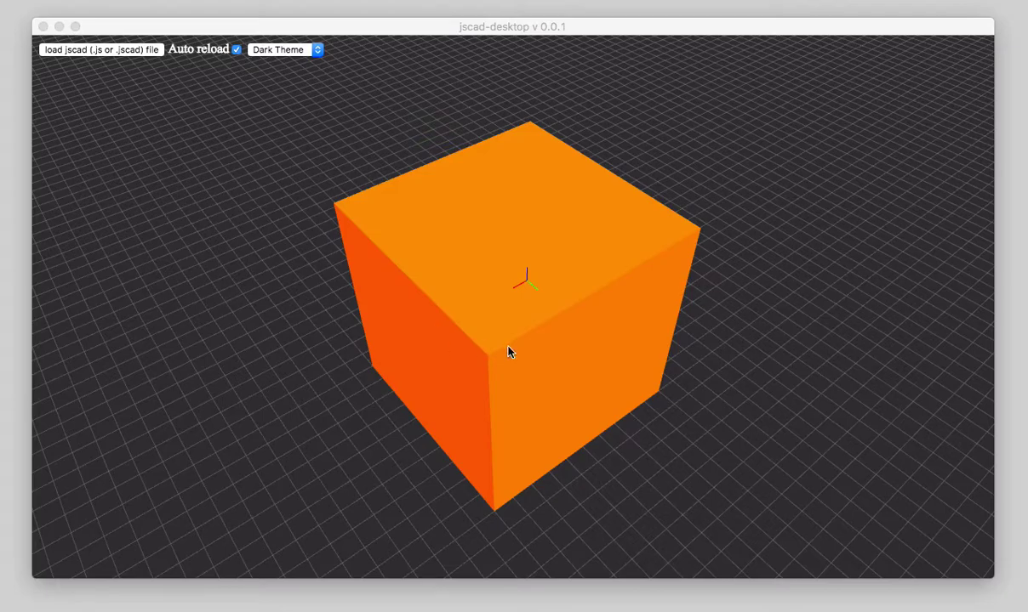
- Orbit the cube, try the Light theme, then return to the Dark theme
left_click(482, 326)
mouse_move(513, 327)
left_mouse_down()
mouse_move(379, 252)
mouse_move(511, 314)
mouse_move(553, 252)
mouse_move(533, 300)
left_mouse_up()
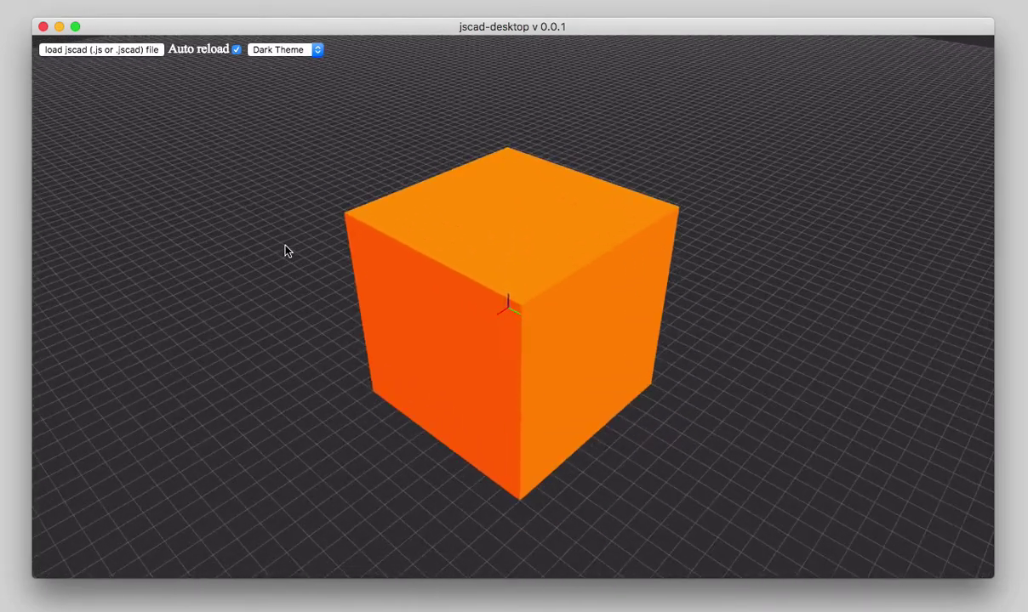
left_click(297, 54)
left_click(297, 62)
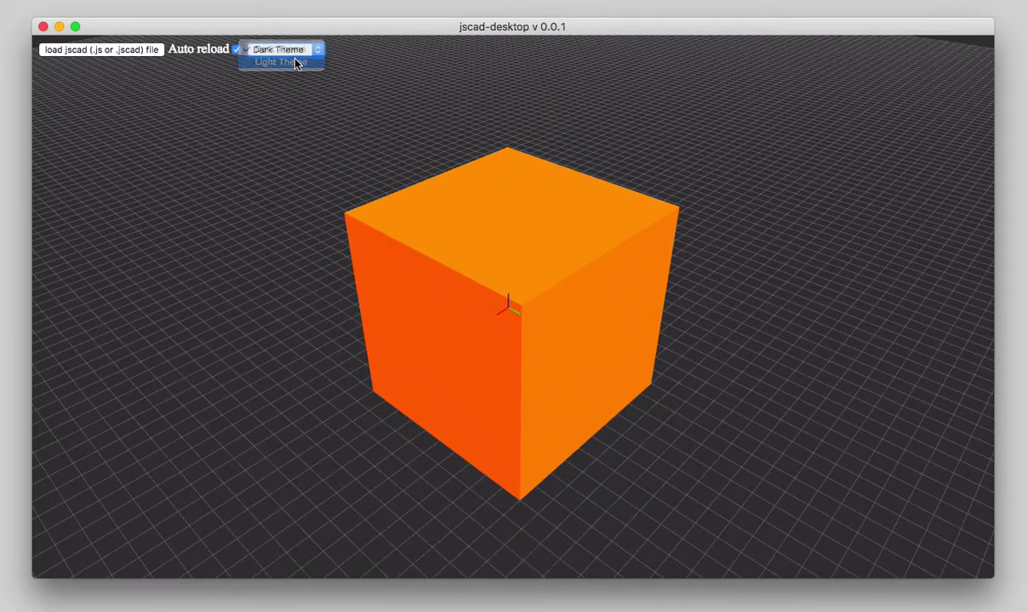
left_click(298, 53)
left_click(293, 36)
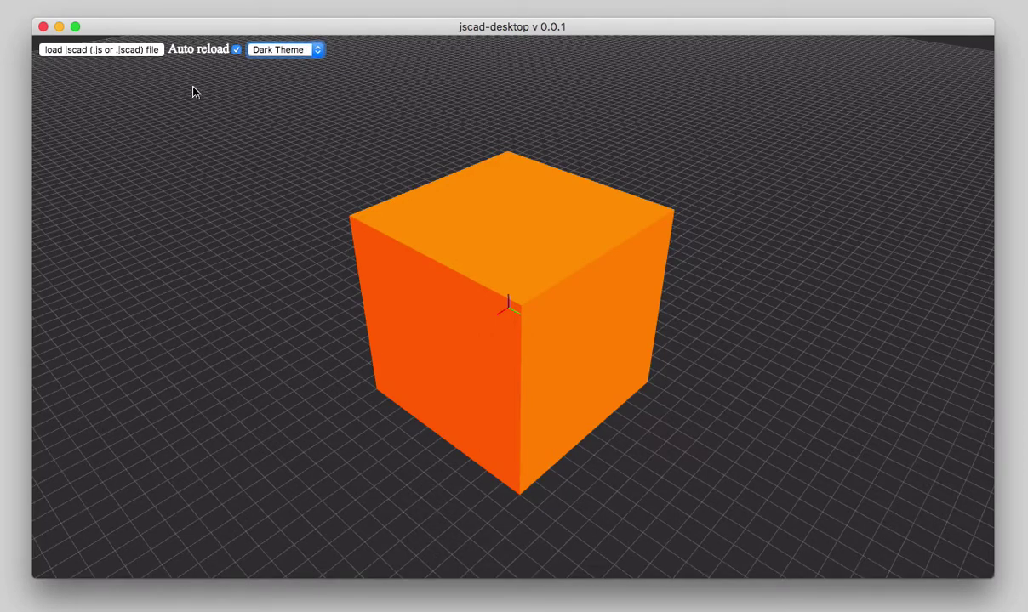
- Load gear.js from the openjscad-gear folder and orbit the gear
left_click(133, 51)
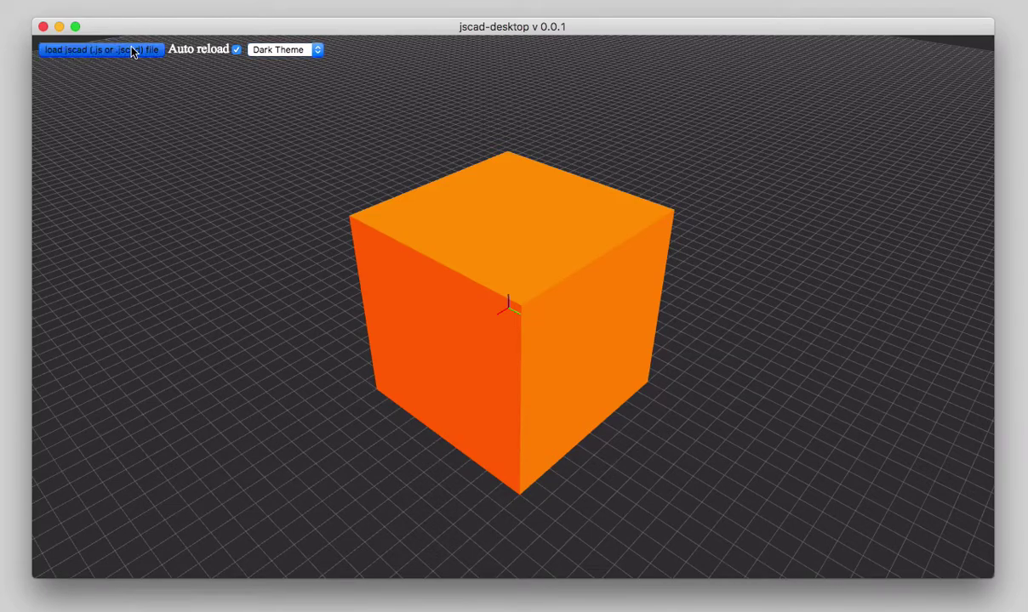
double_click(144, 164)
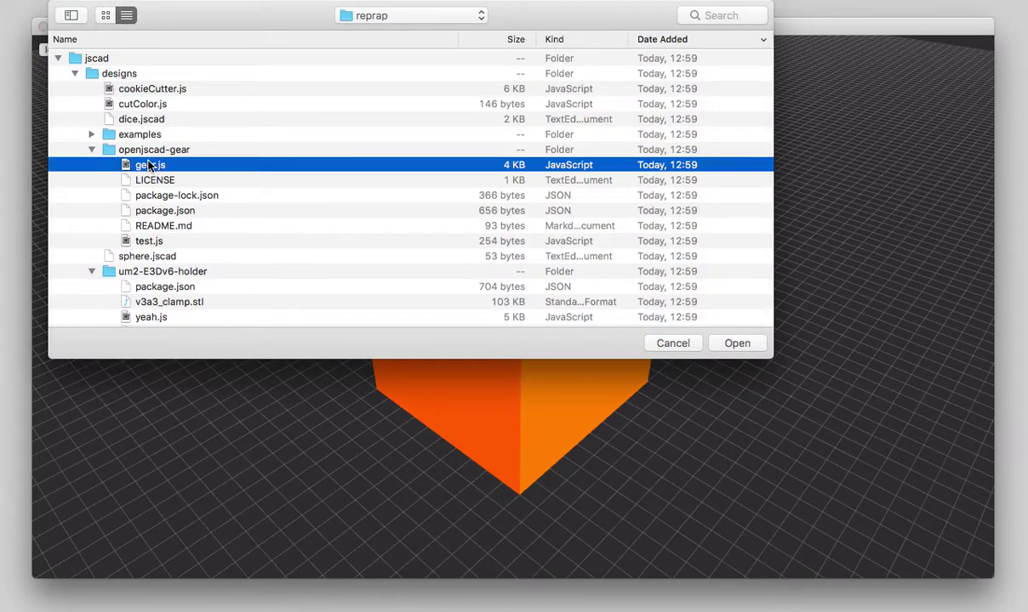
mouse_move(459, 340)
left_mouse_down()
mouse_move(569, 389)
mouse_move(502, 312)
mouse_move(456, 339)
left_mouse_up()
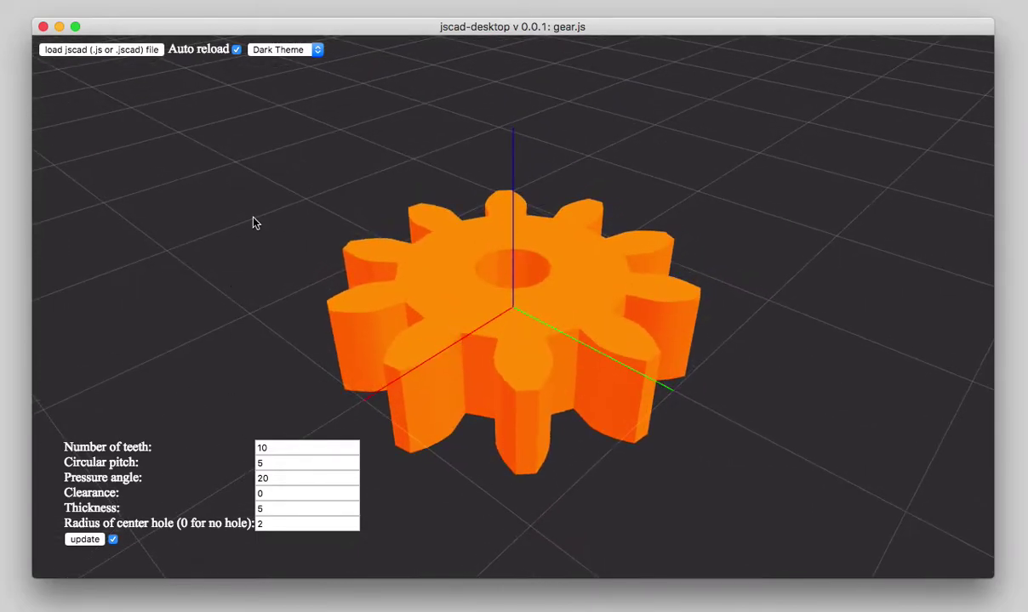
- Step the gear's number of teeth up to 17
left_click(280, 449)
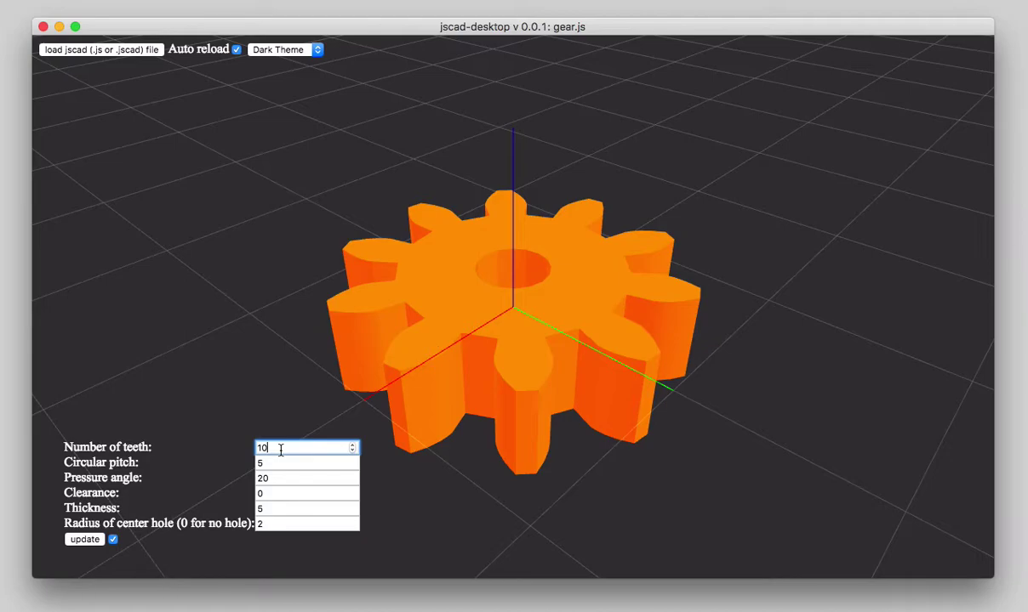
key("Up")
key("Up")
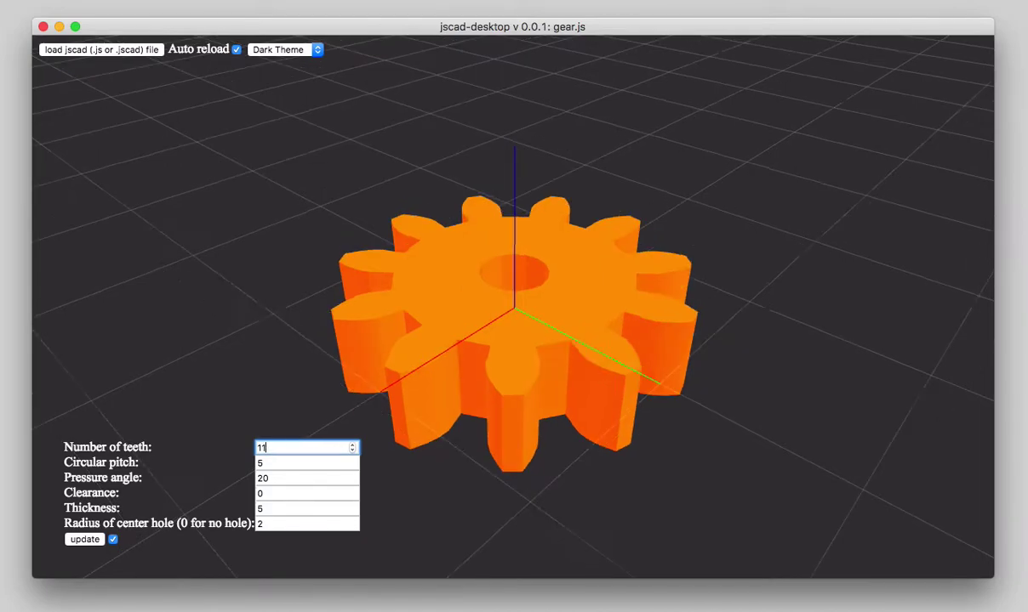
key("Up")
key("Up")
key("Up")
key("Up")
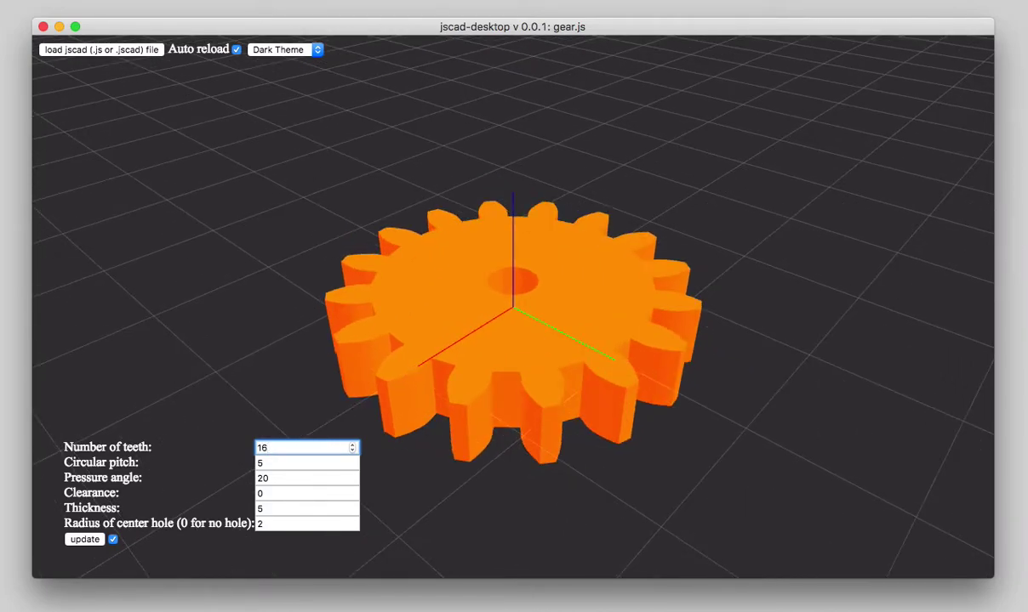
key("Down")
key("Down")
key("Down")
key("Down")
key("Down")
key("Up")
key("Up")
key("Up")
key("Up")
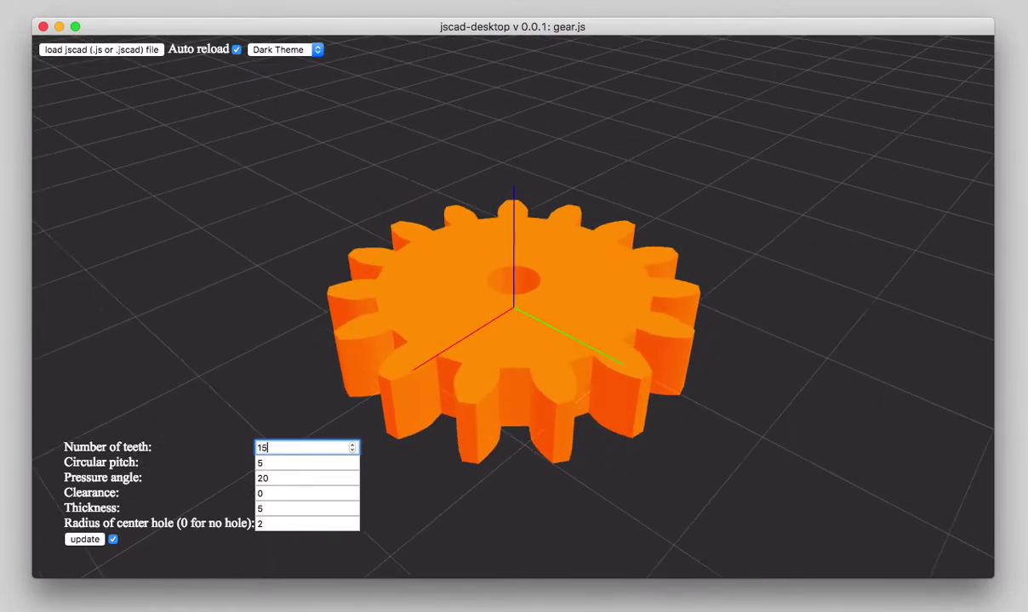
key("Up")
key("Up")
left_click(291, 462)
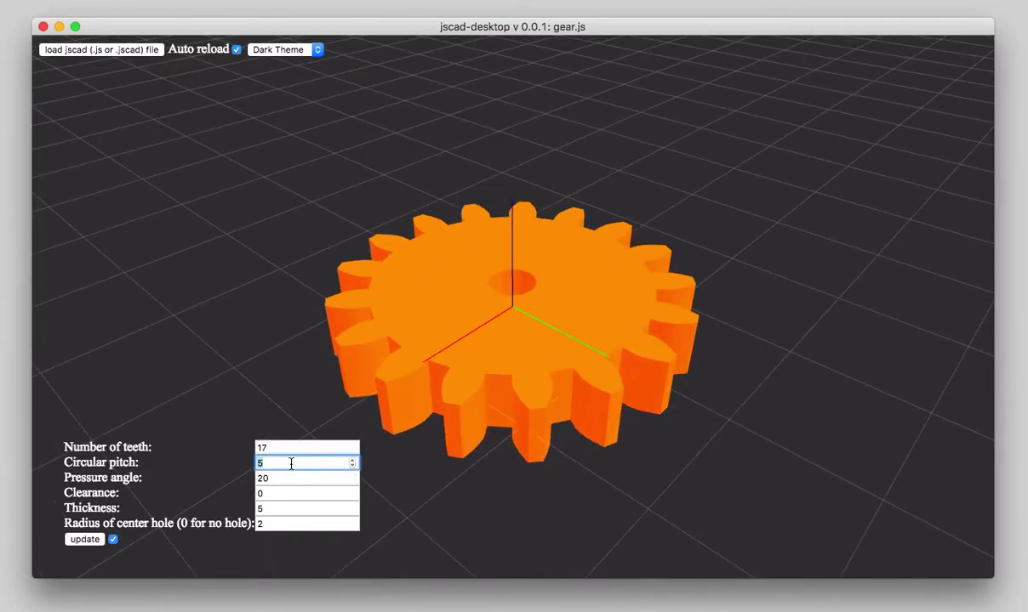
key("Up")
key("Up")
- Lower circular pitch to 4, then raise and lower thickness, settling on 6
key("Down")
key("Down")
key("Down")
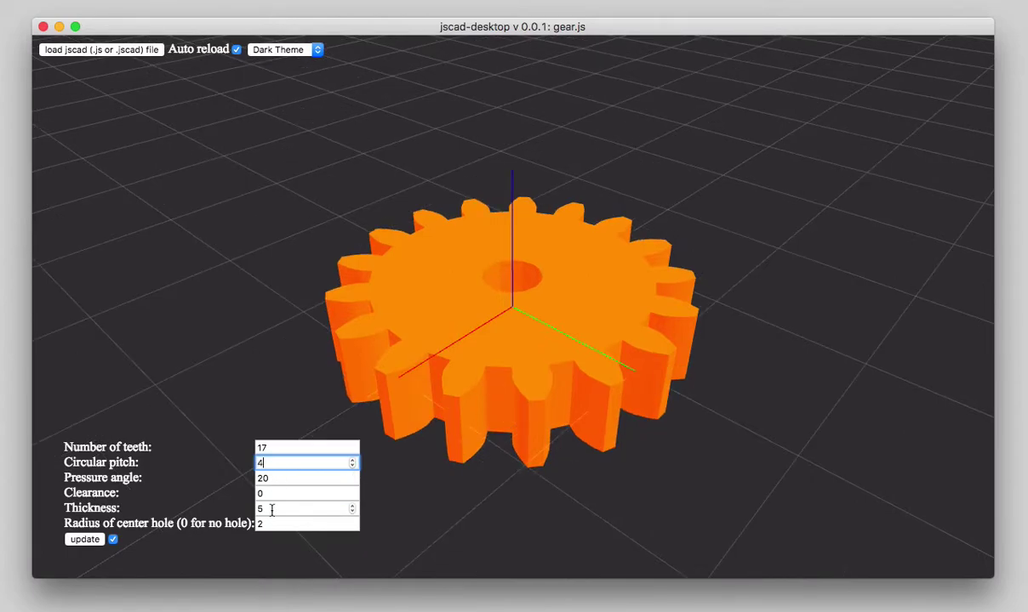
double_click(271, 509)
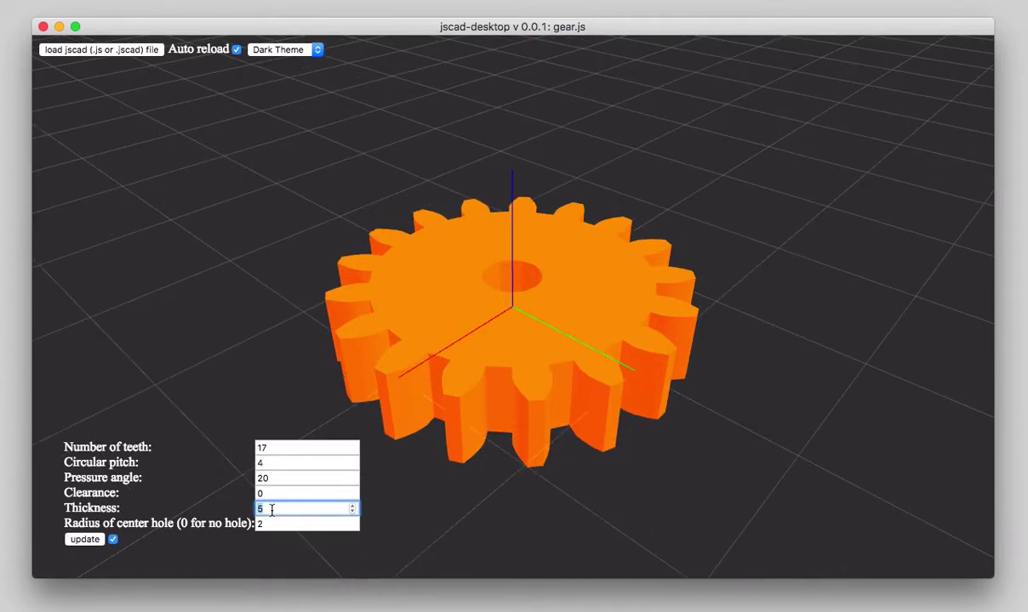
key("Up")
key("Up")
key("Up")
key("Up")
key("Up")
key("Up")
key("Up")
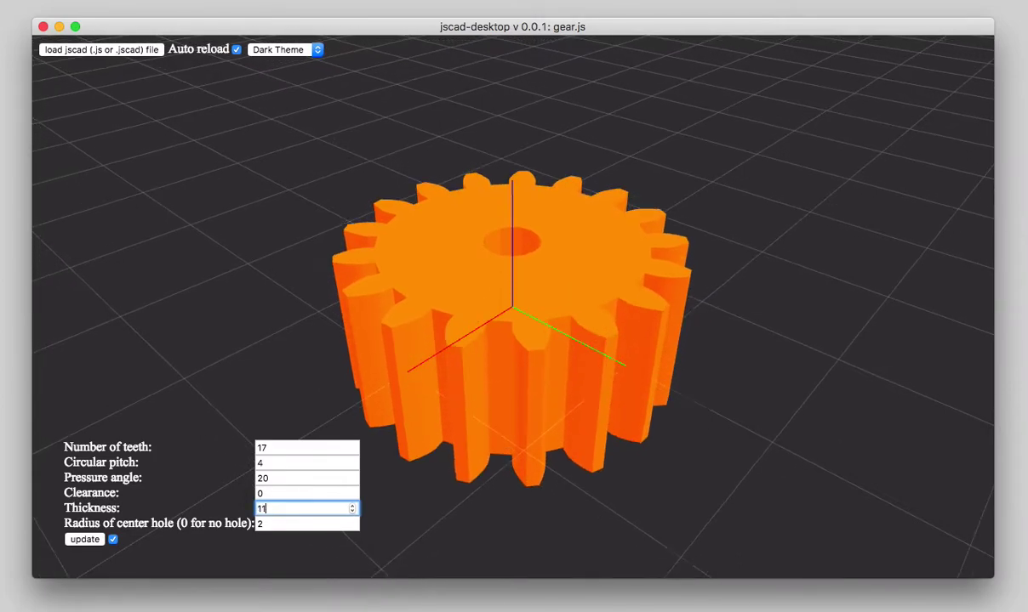
key("Up")
key("Up")
key("Up")
key("Up")
key("Up")
key("Up")
key("Up")
key("Up")
key("Up")
key("Up")
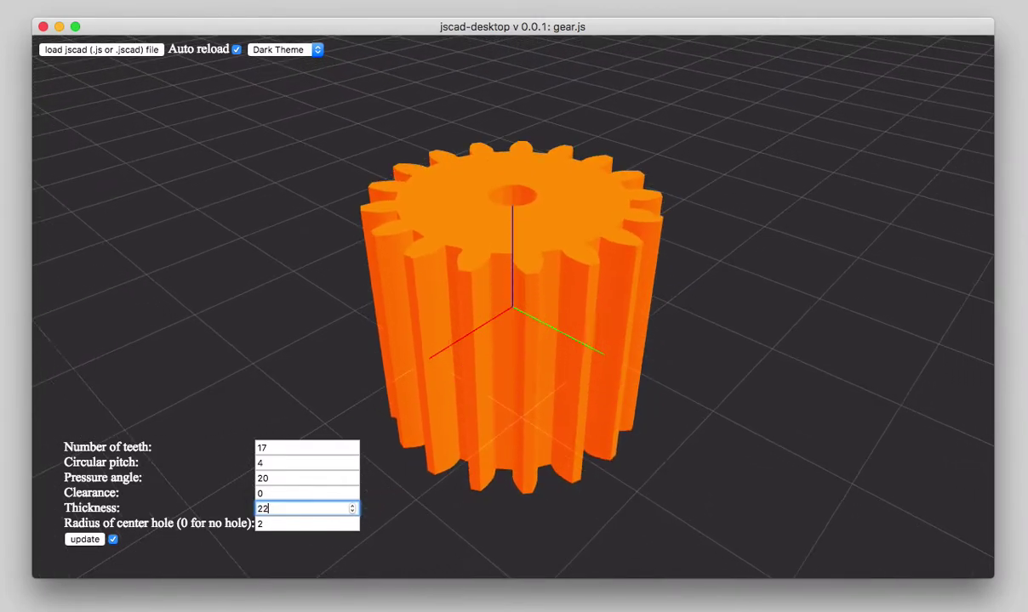
key("Up")
key("Up")
key("Up")
key("Up")
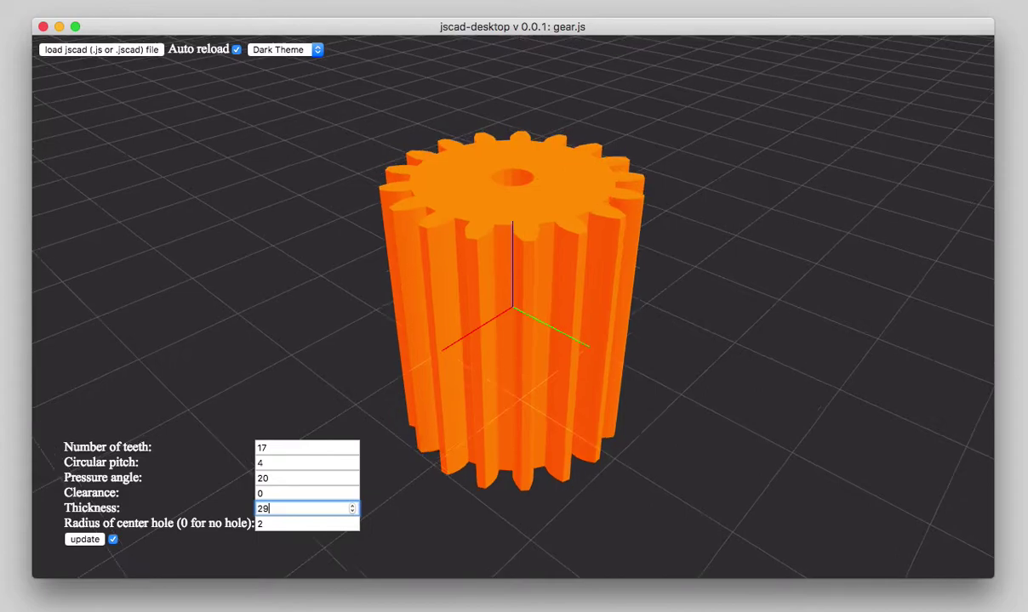
key("Down")
key("Down")
key("Down")
key("Down")
key("Down")
key("Down")
key("Down")
key("Down")
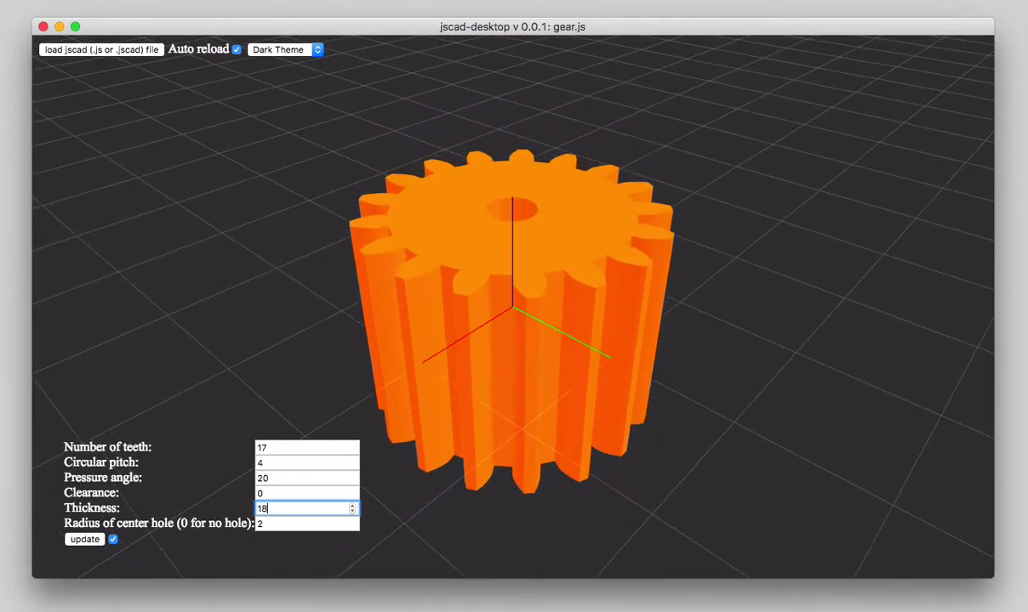
key("Down")
key("Down")
key("Down")
key("Down")
key("Down")
key("Down")
key("Down")
key("Down")
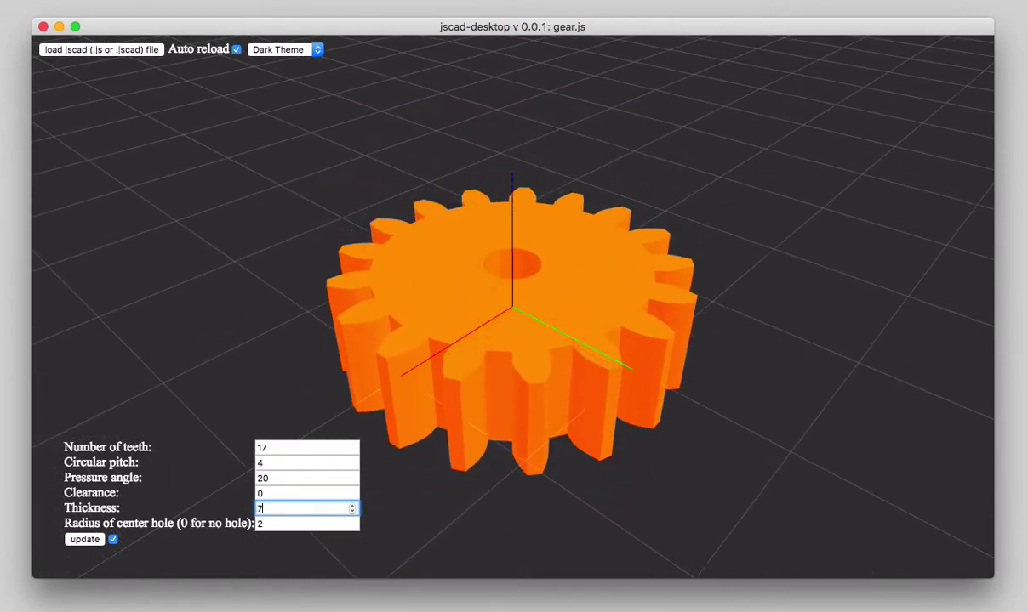
key("Down")
key("Down")
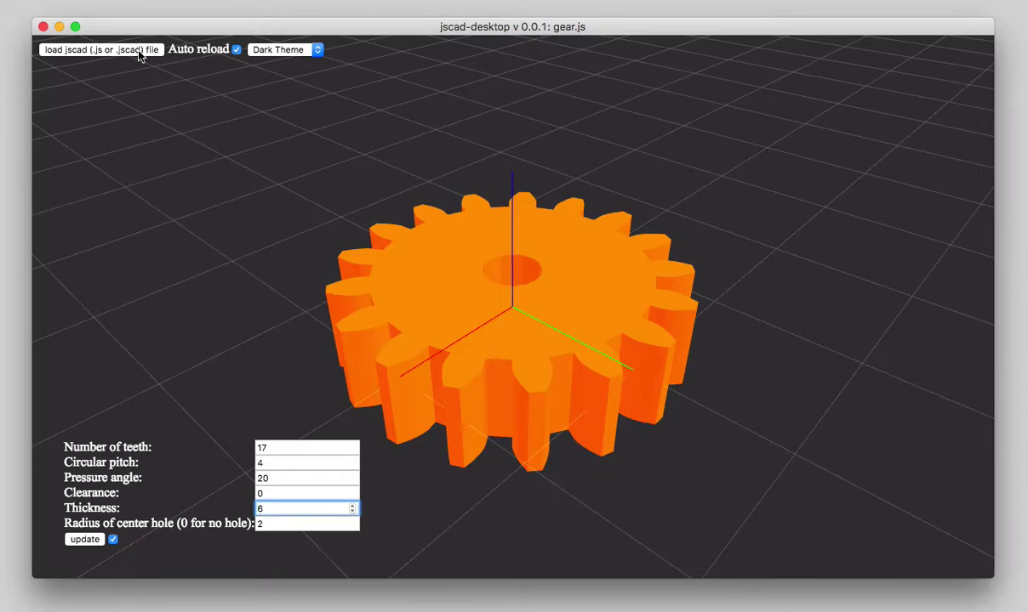
left_click(140, 54)
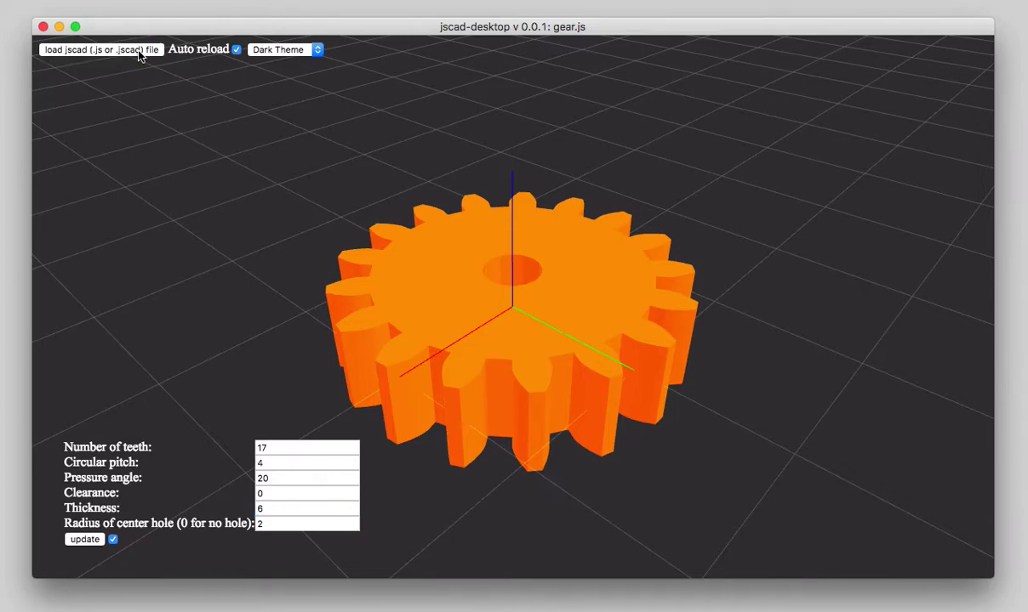
- Expand the examples folder, open example001.jscad, and orbit the pierced sphere
left_click(140, 53)
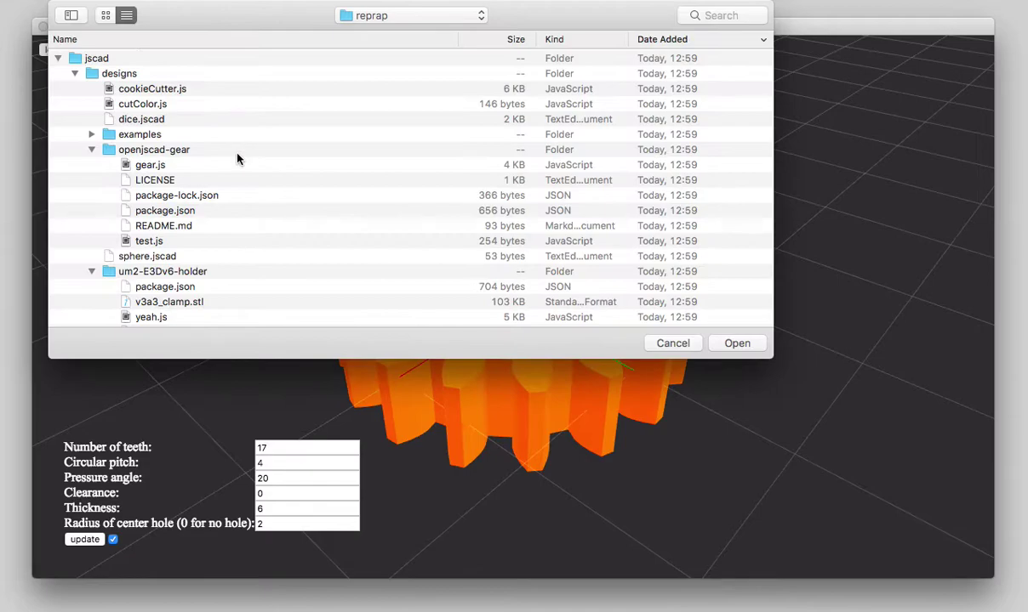
scroll(167, 111, "down", 5)
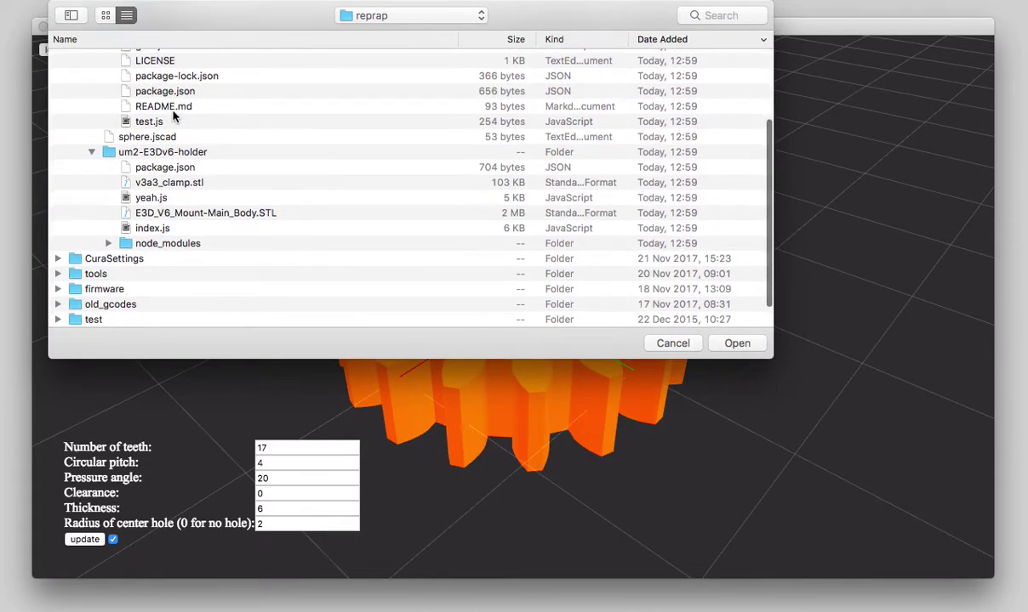
scroll(173, 117, "up", 5)
scroll(170, 115, "up", 2)
left_click(99, 137)
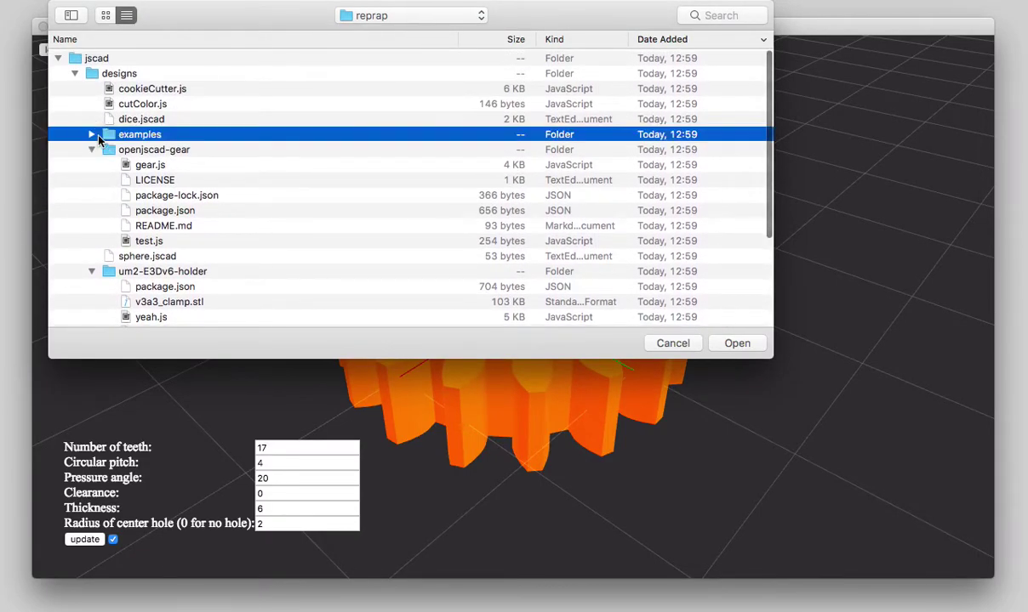
left_click(91, 135)
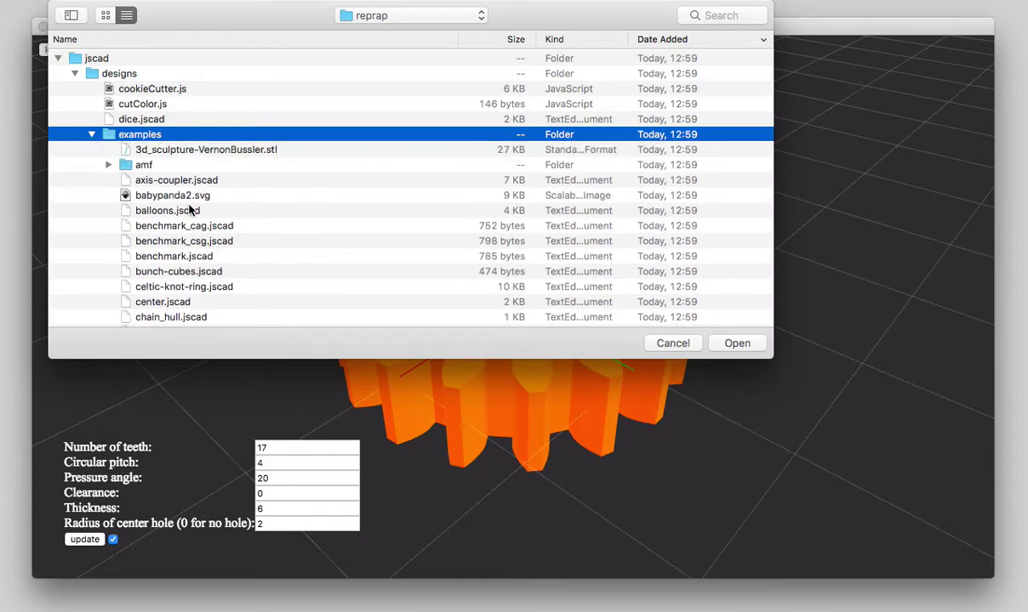
scroll(174, 246, "down", 3)
scroll(174, 247, "down", 1)
scroll(175, 247, "down", 4)
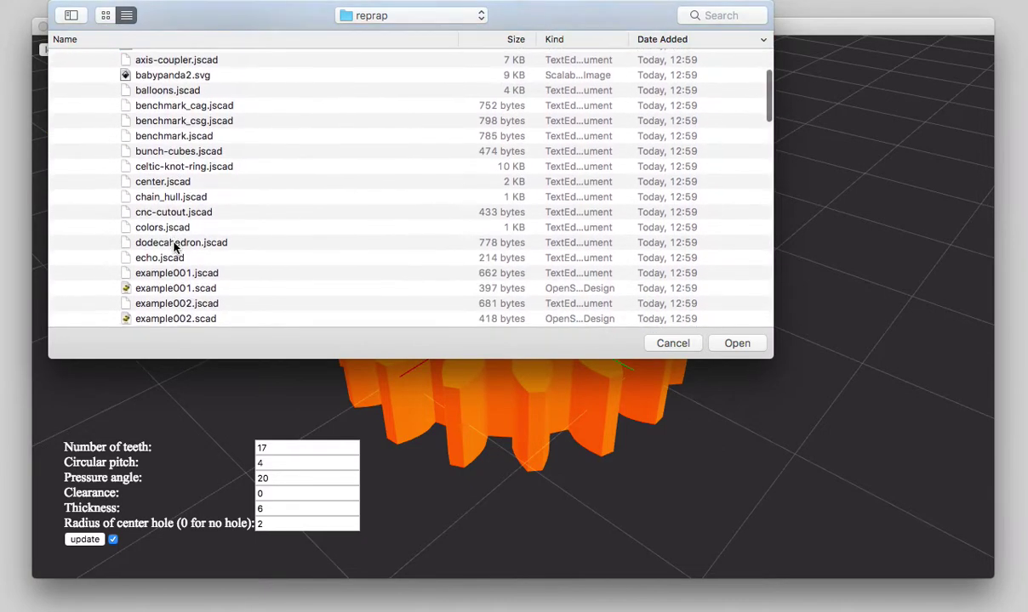
scroll(175, 247, "down", 2)
left_click(175, 245)
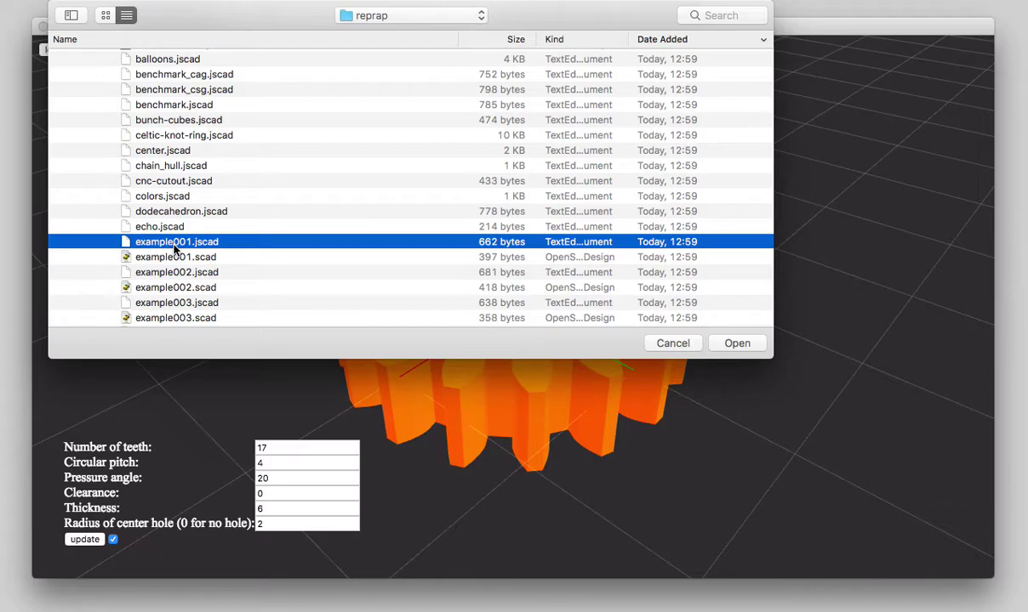
double_click(174, 244)
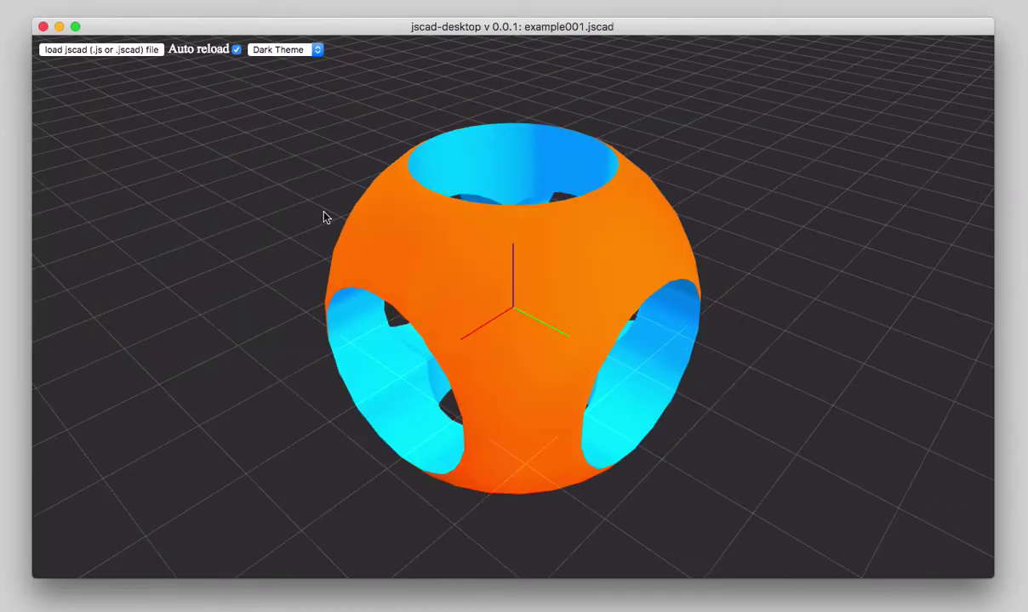
mouse_move(323, 217)
left_mouse_down()
mouse_move(293, 273)
mouse_move(452, 268)
mouse_move(332, 258)
left_mouse_up()
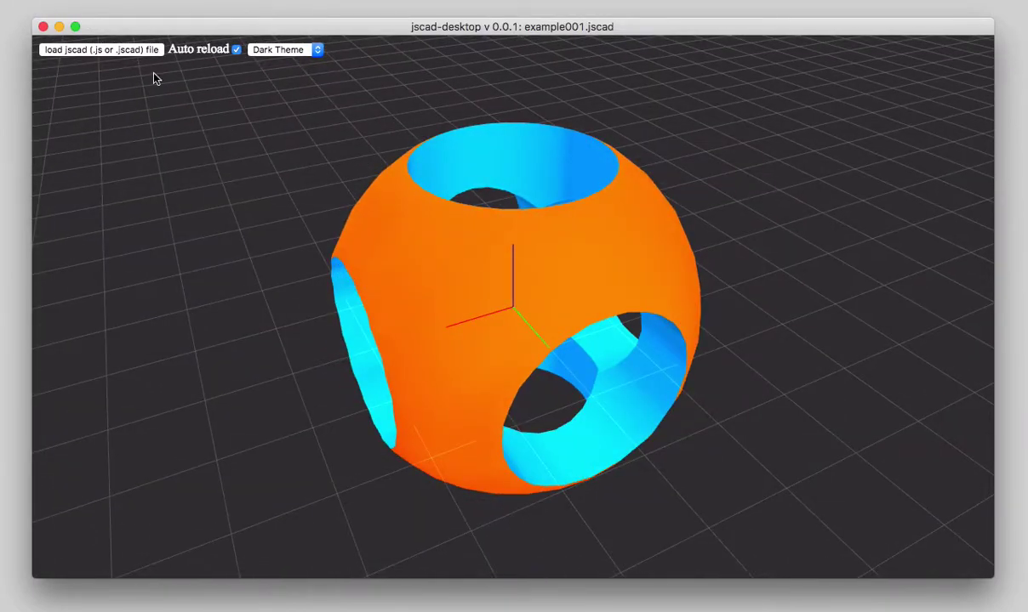
- Scroll the examples list down to grille.jscad, open it, and orbit the grille
left_click(103, 50)
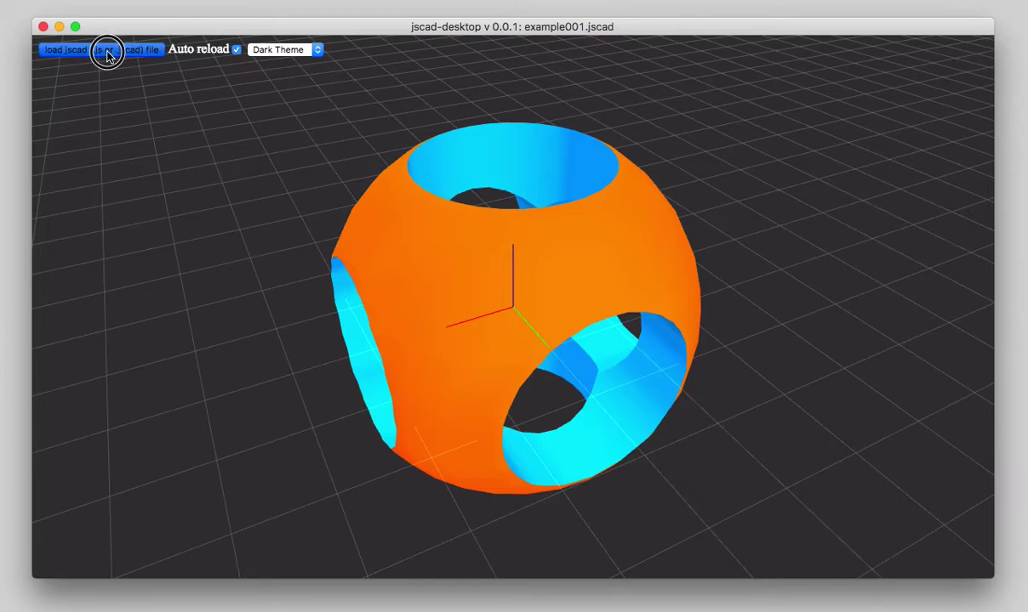
scroll(259, 217, "down", 2)
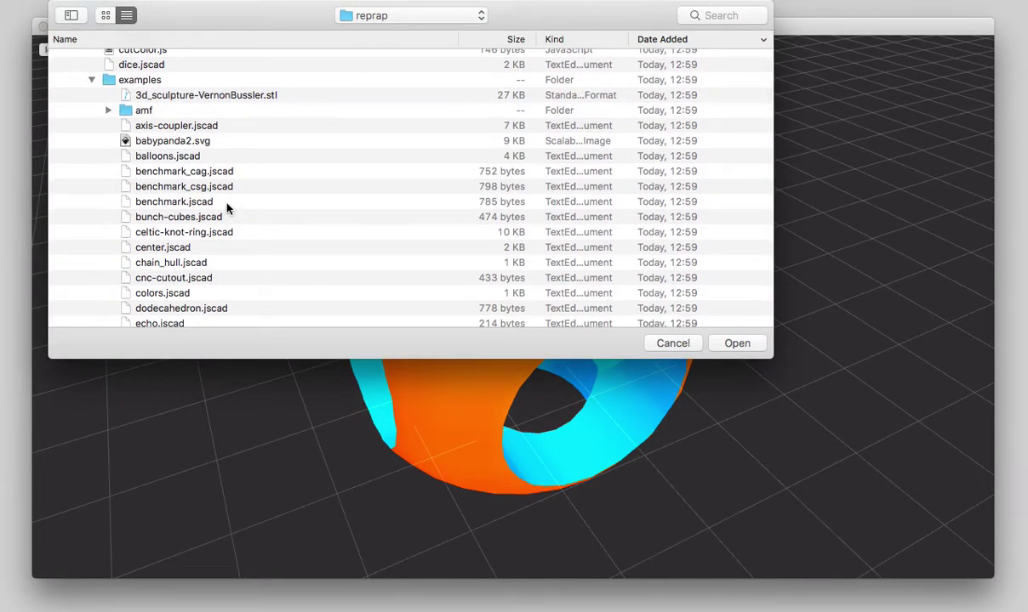
scroll(226, 207, "down", 4)
scroll(226, 206, "down", 1)
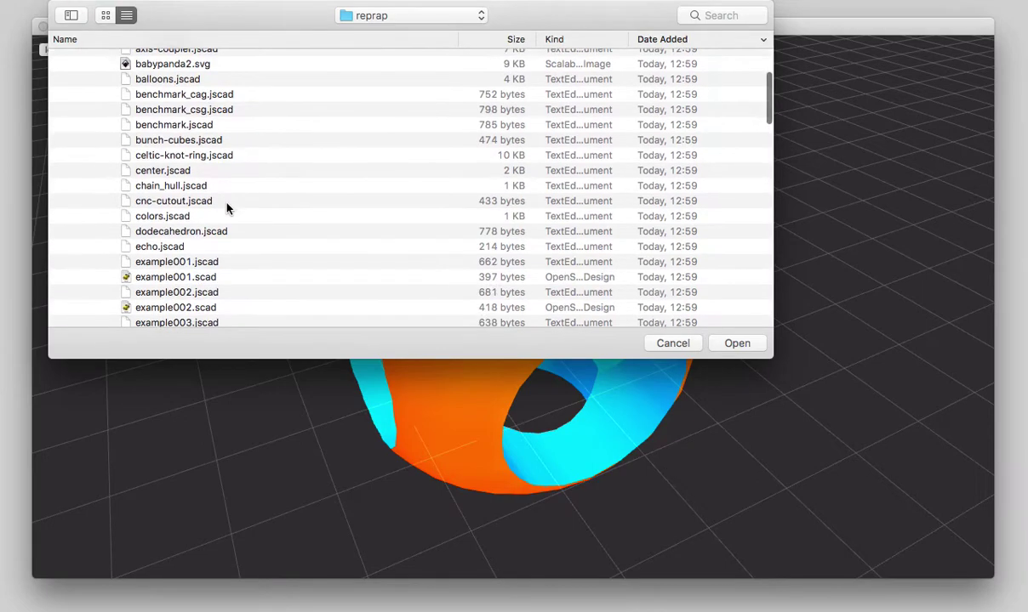
scroll(226, 207, "down", 3)
scroll(226, 207, "down", 2)
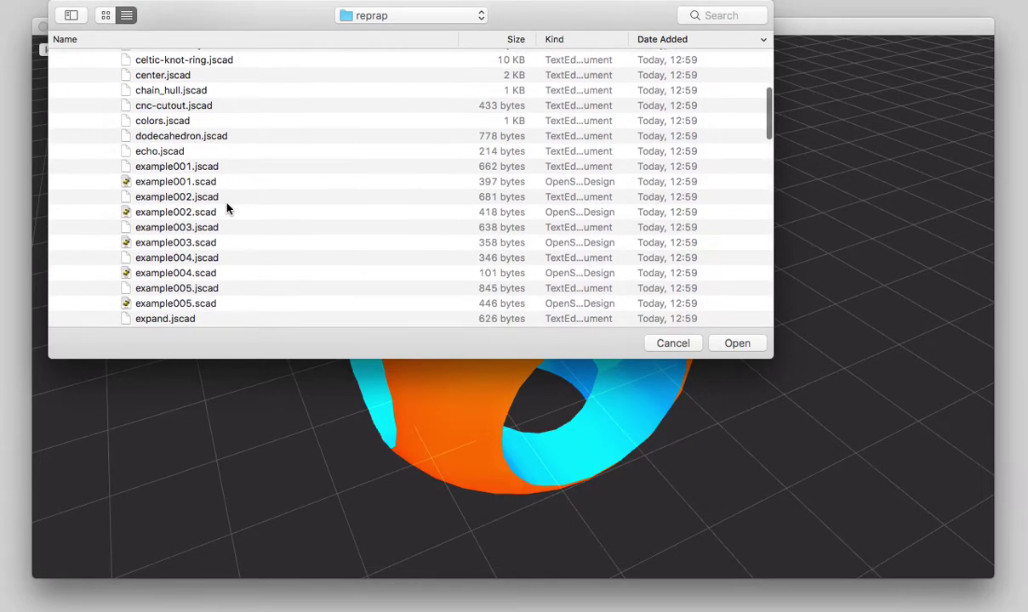
scroll(227, 207, "down", 2)
scroll(227, 207, "down", 1)
scroll(226, 207, "down", 3)
scroll(227, 206, "down", 1)
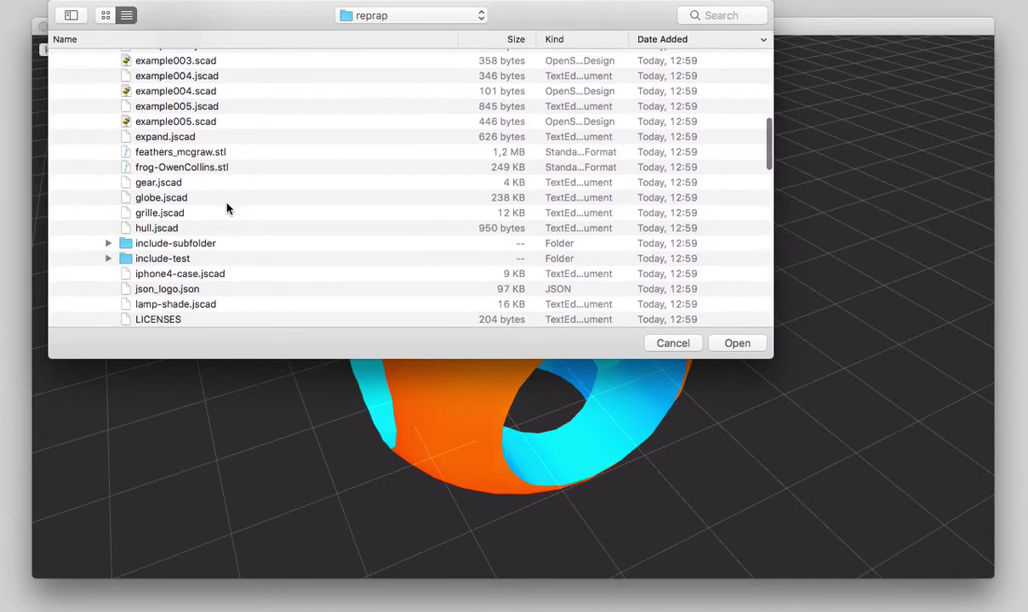
scroll(204, 192, "down", 2)
double_click(164, 166)
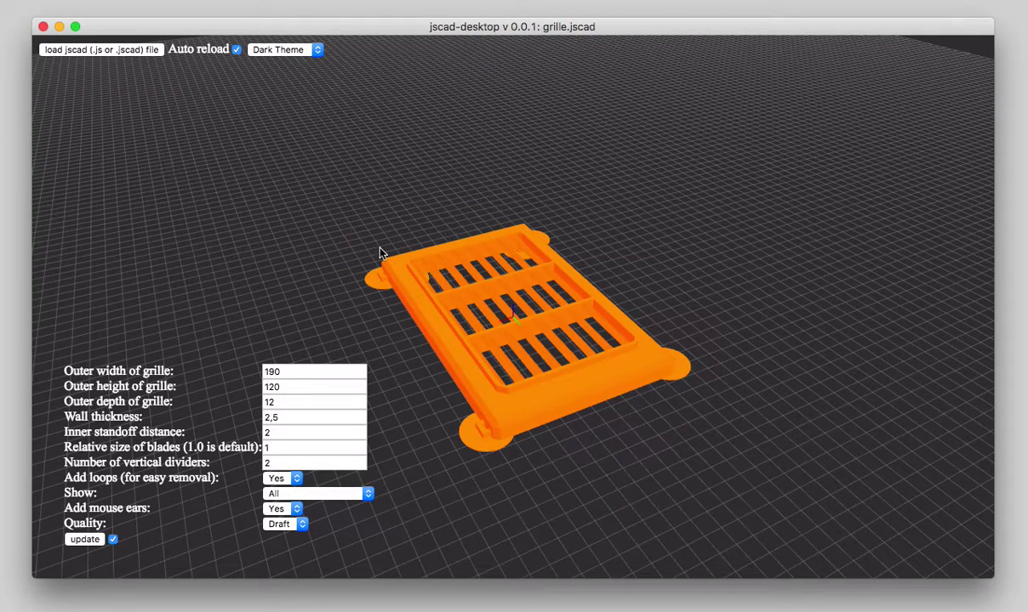
mouse_move(378, 253)
left_mouse_down()
mouse_move(240, 218)
mouse_move(455, 321)
mouse_move(449, 253)
mouse_move(451, 286)
mouse_move(449, 266)
mouse_move(426, 252)
left_mouse_up()
- Scroll to lamp-shade.jscad in the examples, open it, and orbit the shade
left_click(132, 51)
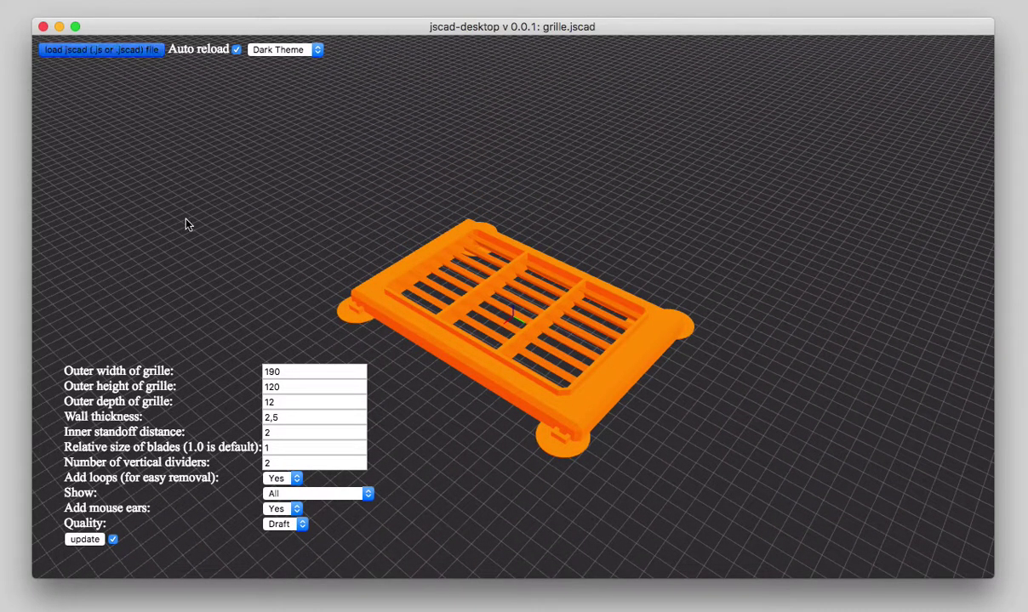
scroll(224, 248, "down", 3)
scroll(225, 248, "down", 5)
scroll(224, 248, "down", 2)
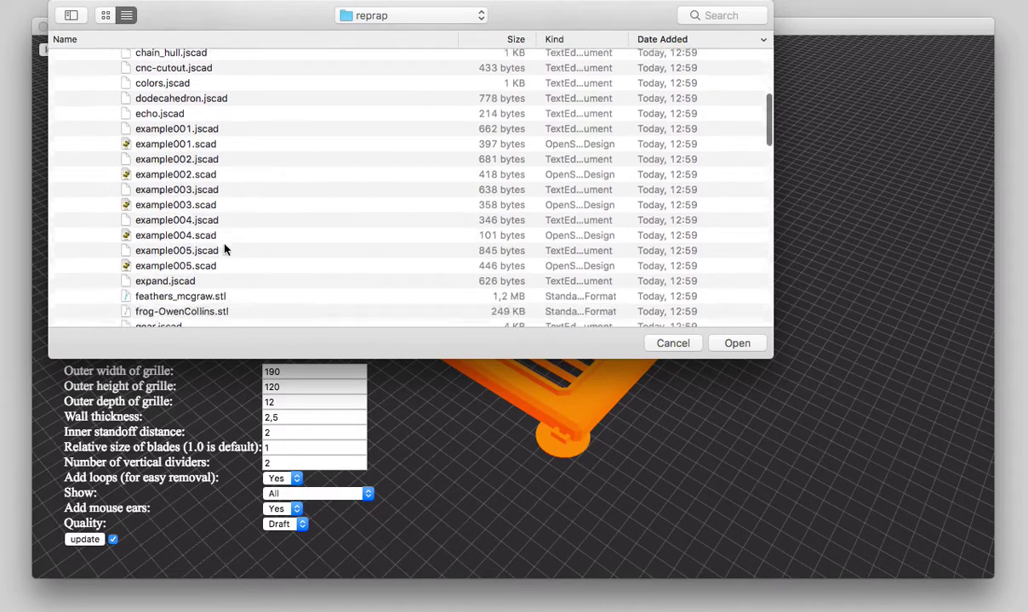
scroll(225, 247, "down", 5)
scroll(225, 248, "down", 3)
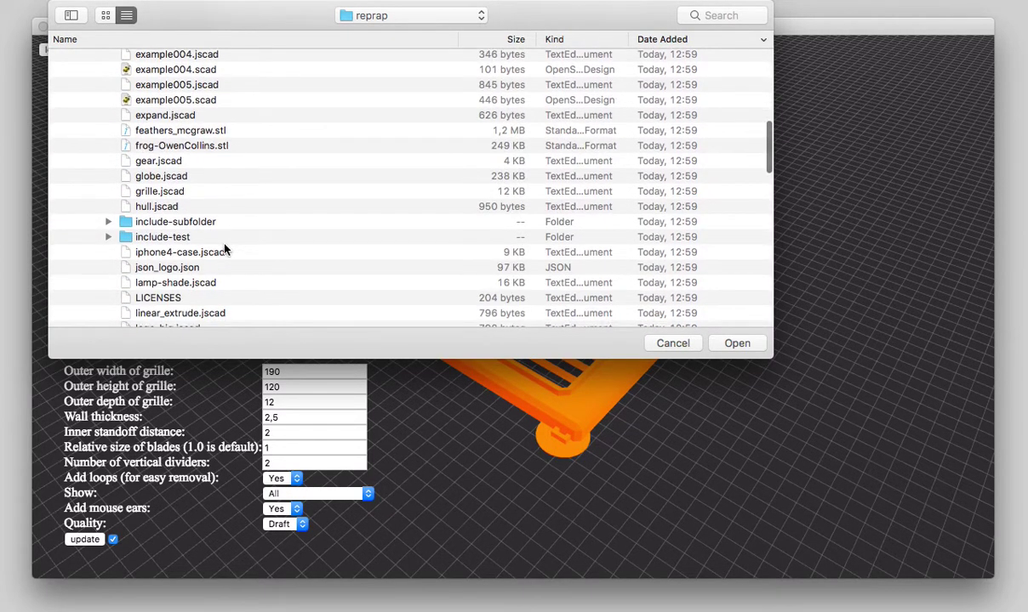
scroll(211, 234, "down", 5)
scroll(195, 205, "down", 1)
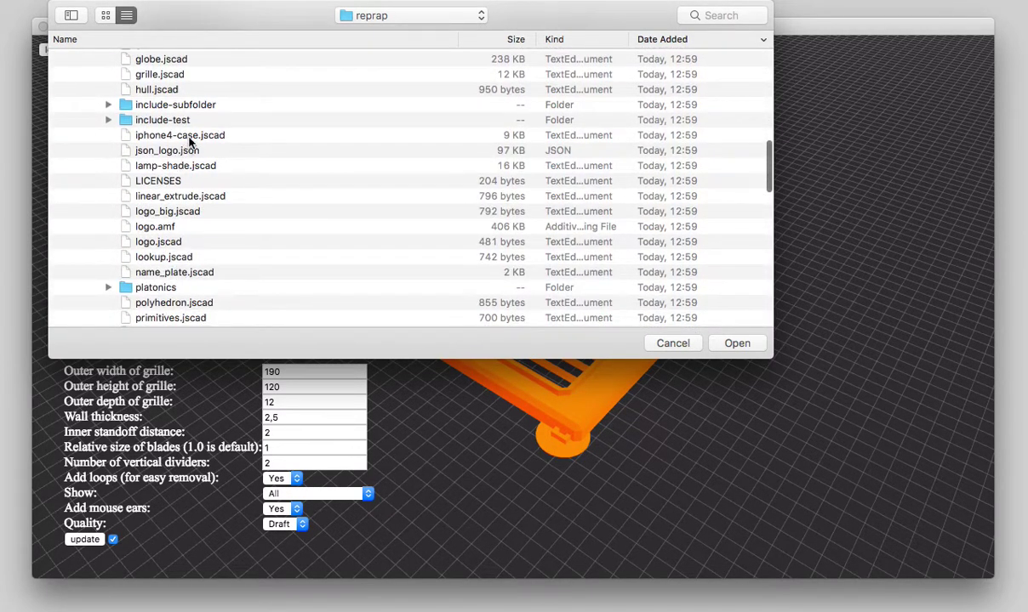
double_click(174, 165)
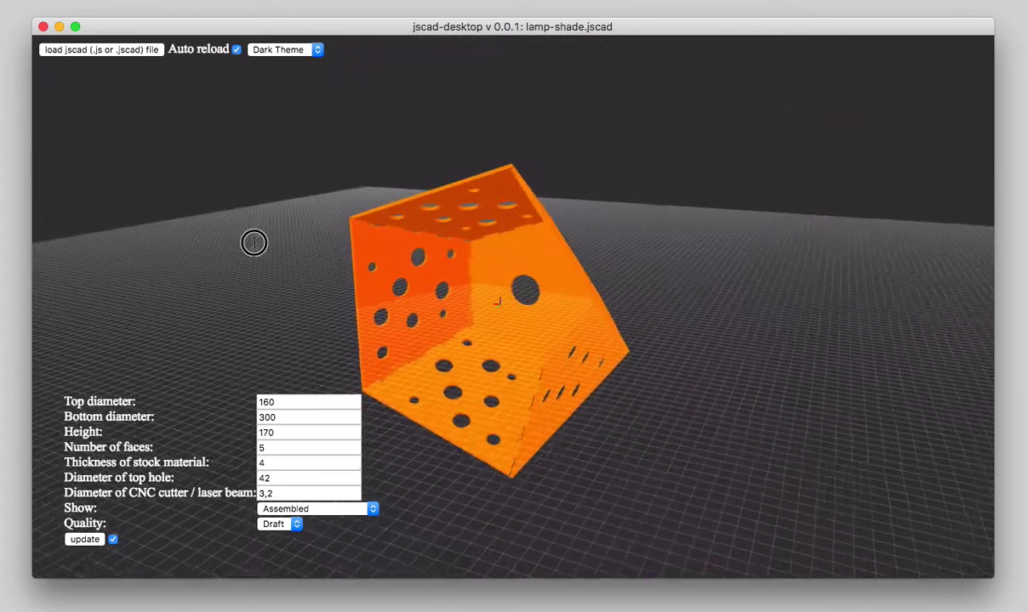
mouse_move(253, 239)
left_mouse_down()
mouse_move(397, 269)
mouse_move(357, 251)
left_mouse_up()
- Collapse the examples and openjscad-gear folders, then open yeah.js from um2-E3Dv6-holder
left_click(95, 49)
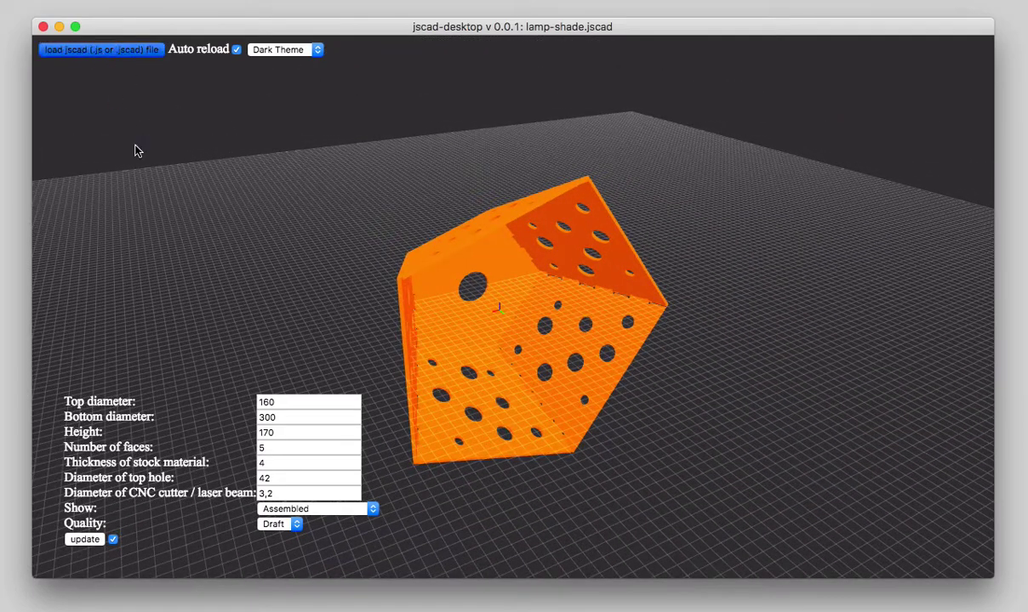
scroll(170, 213, "down", 3)
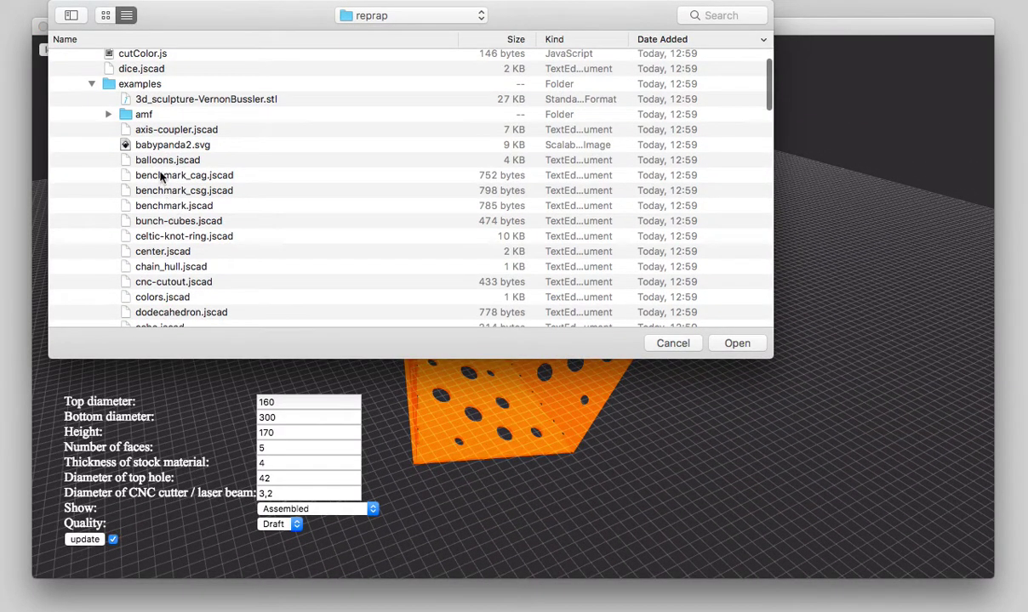
left_click(86, 84)
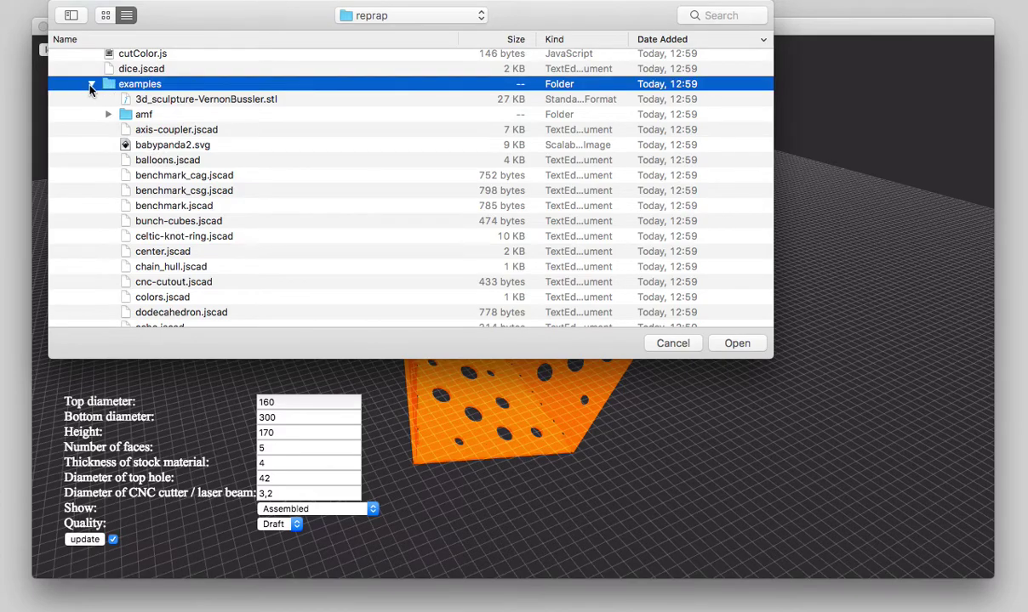
left_click(92, 85)
left_click(92, 99)
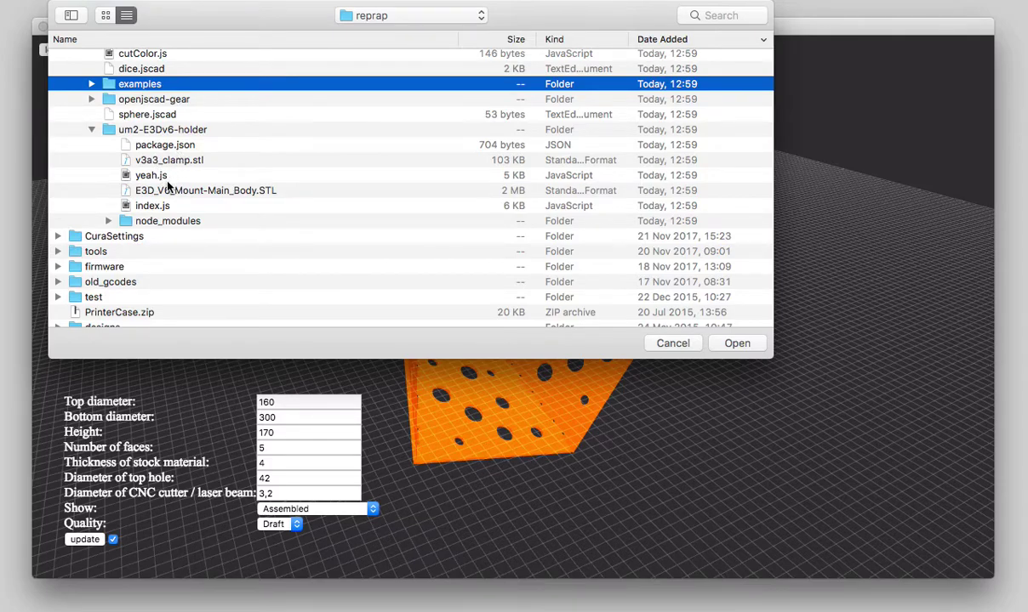
left_click(151, 177)
double_click(150, 177)
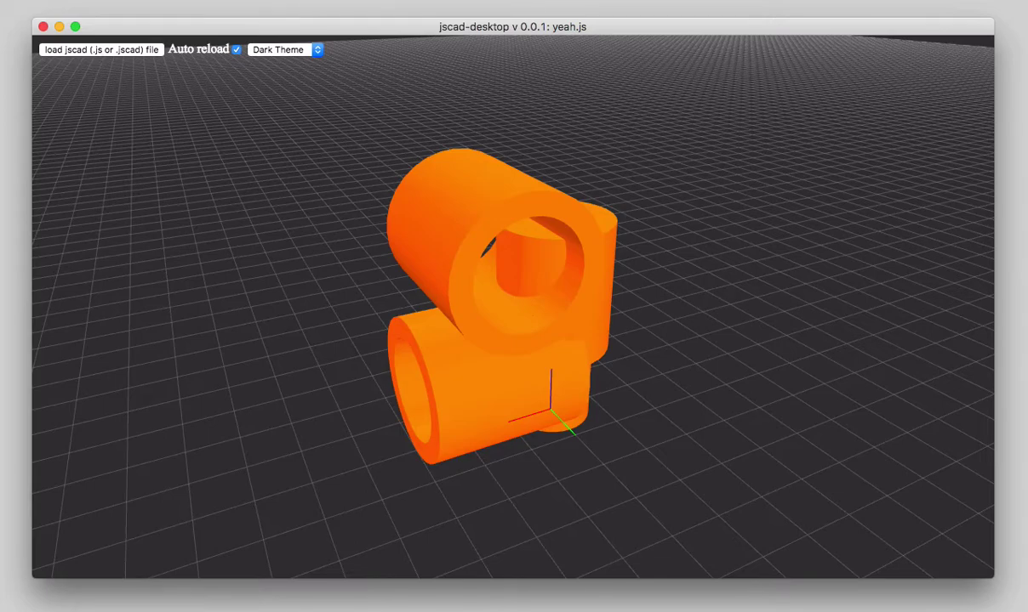
- In the editor, change bearingLength on line 17 from 30 to 60 and save
key("super+Tab")
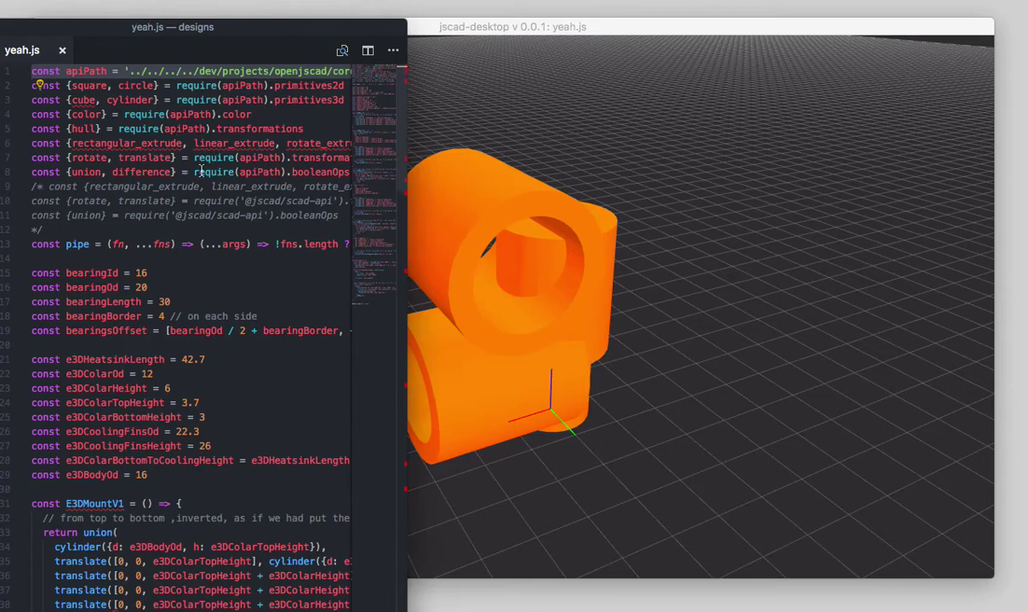
left_click(163, 303)
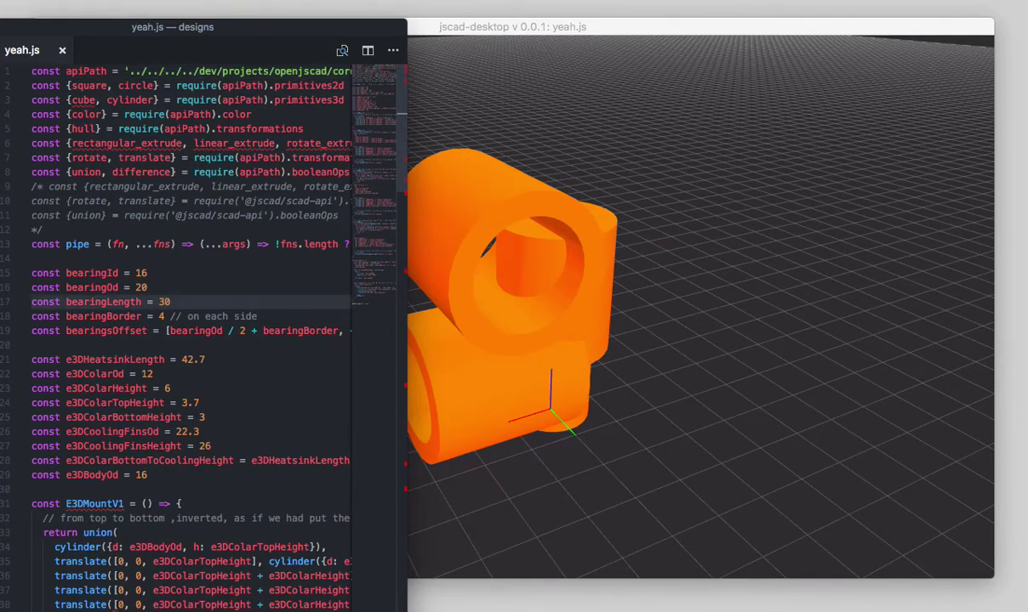
key("BackSpace")
type("6")
key("super+s")
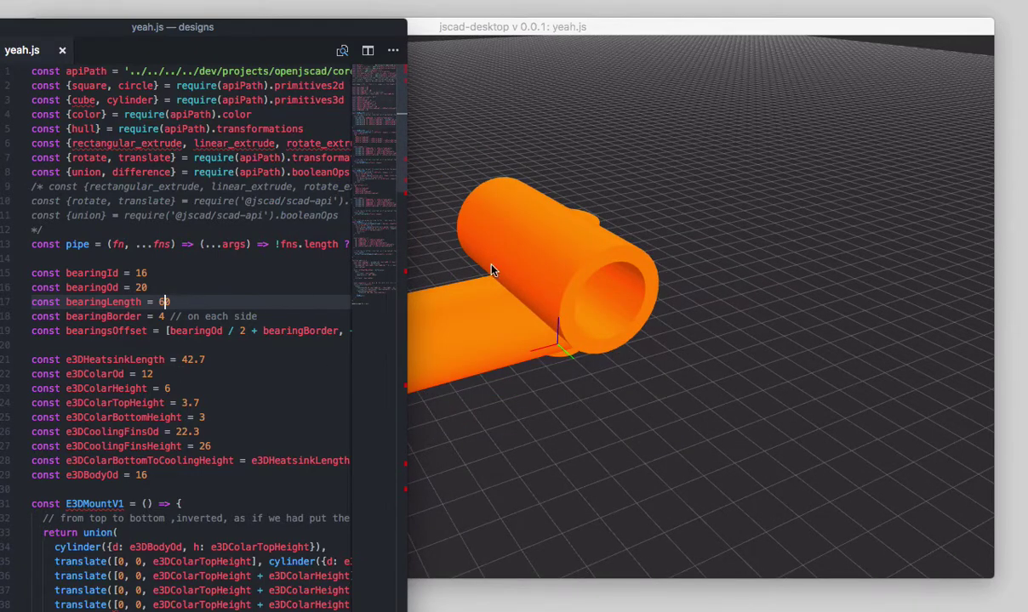
- Try bearingLength 10 and save, then undo back to 60 and save again
double_click(162, 302)
type("10")
key("super+s")
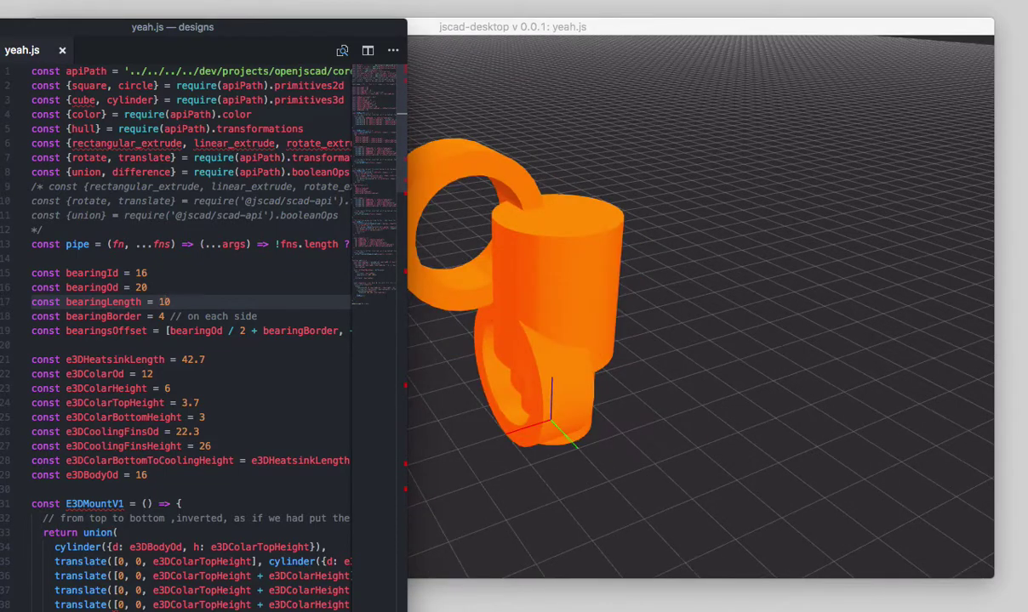
key("super+z")
key("super+s")
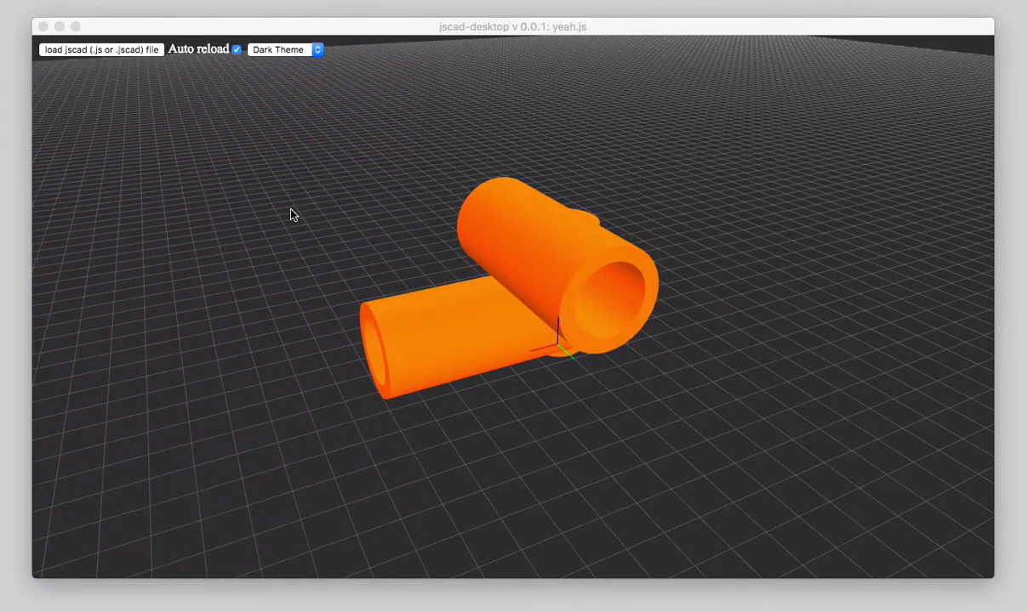
- Back in the viewer, load index.js from the um2-E3Dv6-holder folder
left_click(238, 225)
left_click(108, 50)
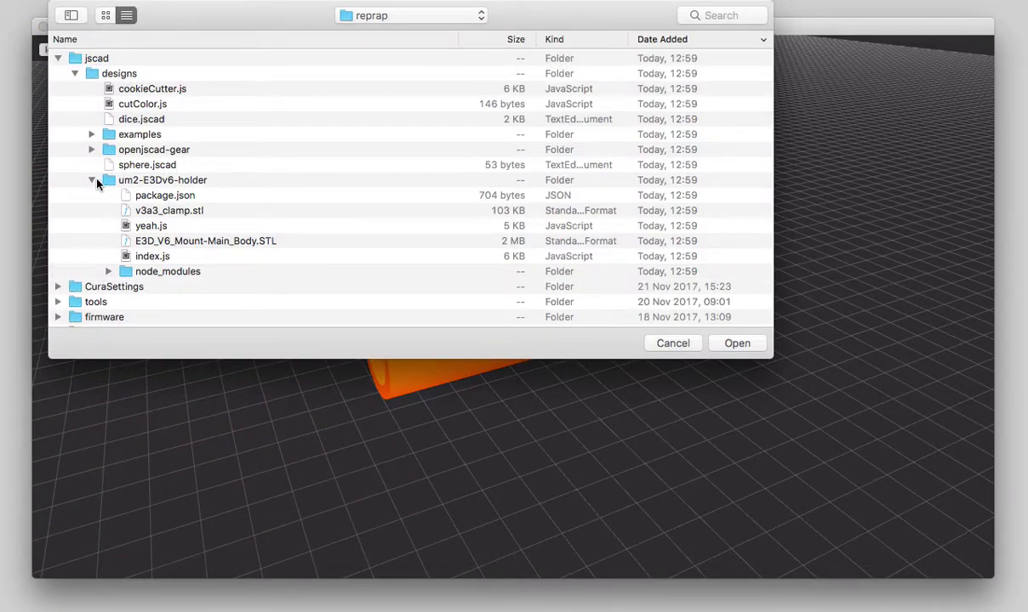
double_click(158, 259)
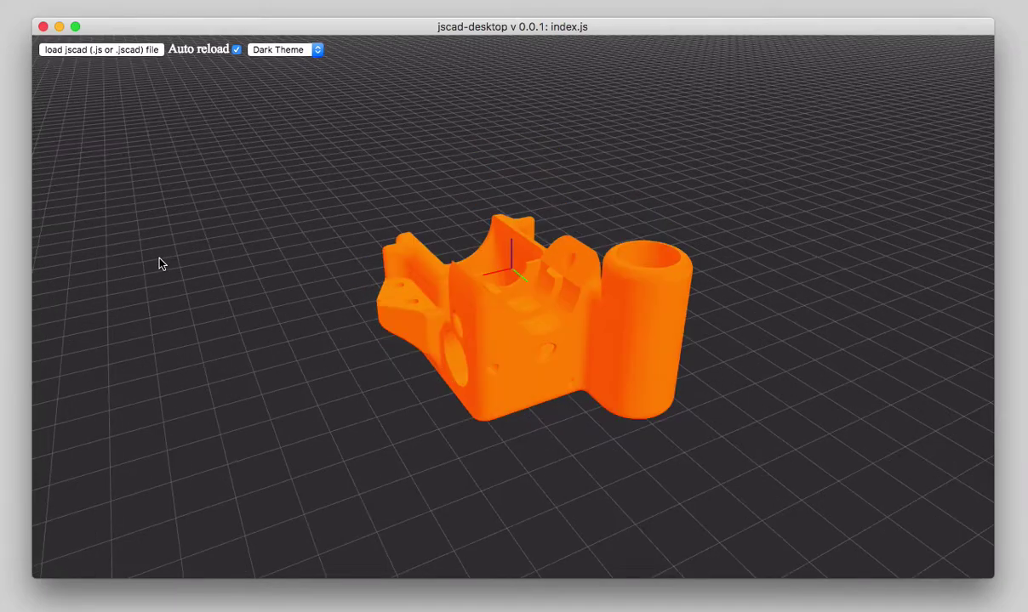
mouse_move(438, 349)
left_mouse_down()
mouse_move(447, 353)
mouse_move(406, 356)
mouse_move(417, 364)
left_mouse_up()
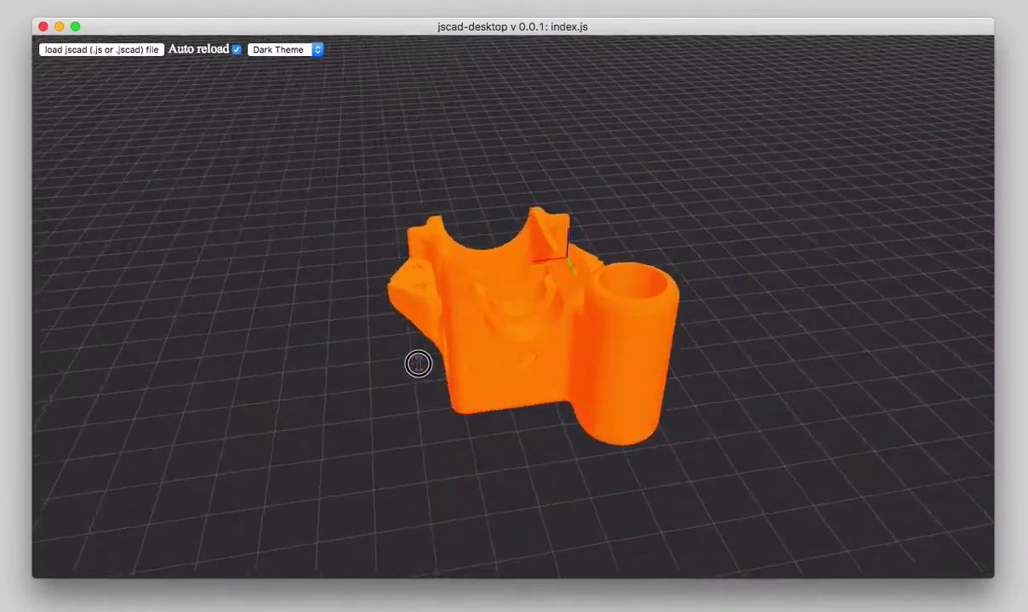
left_click(99, 52)
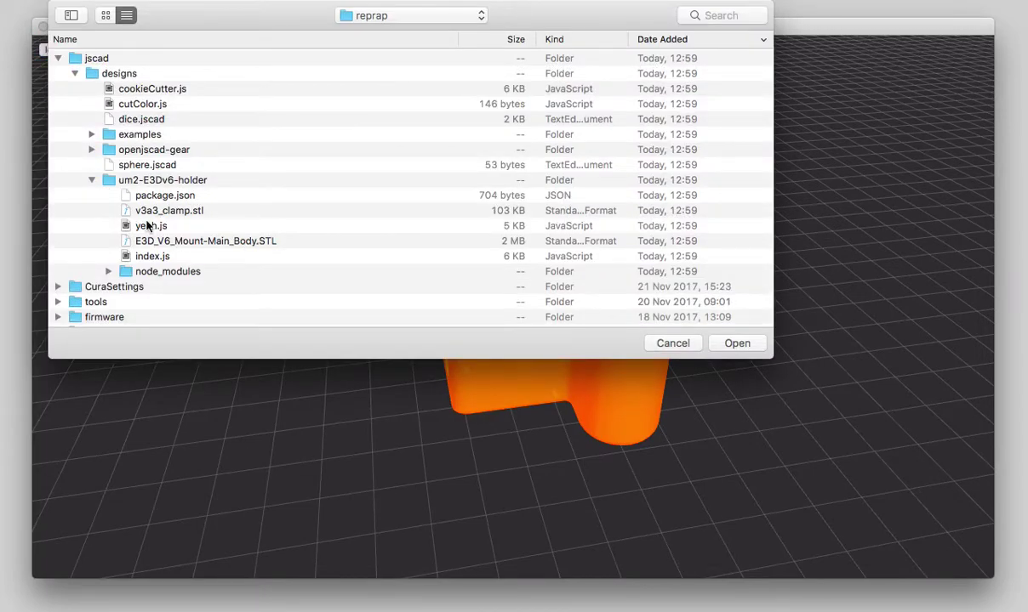
left_click(149, 227)
double_click(148, 226)
left_click(73, 53)
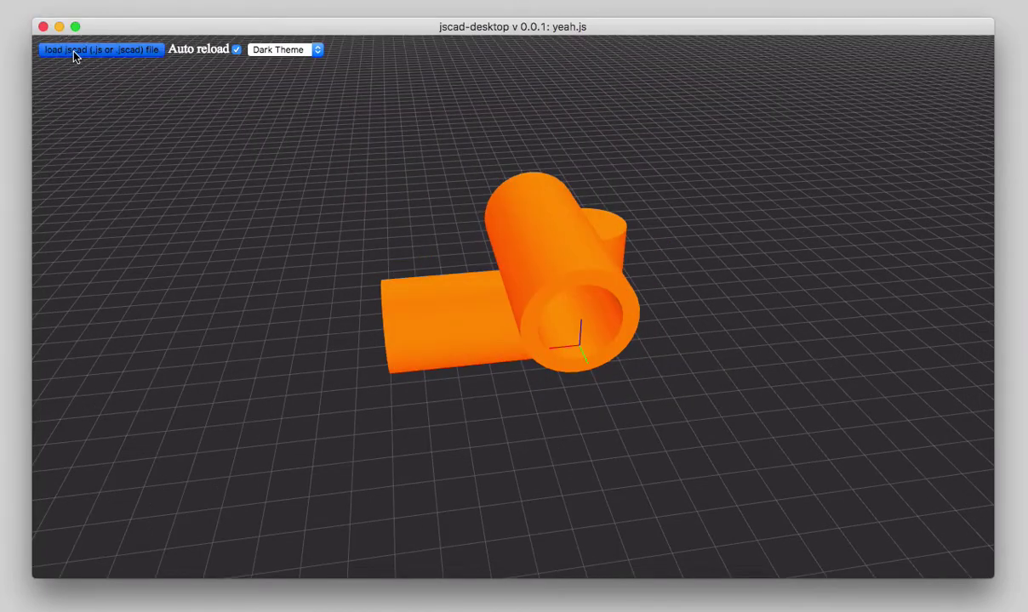
double_click(148, 256)
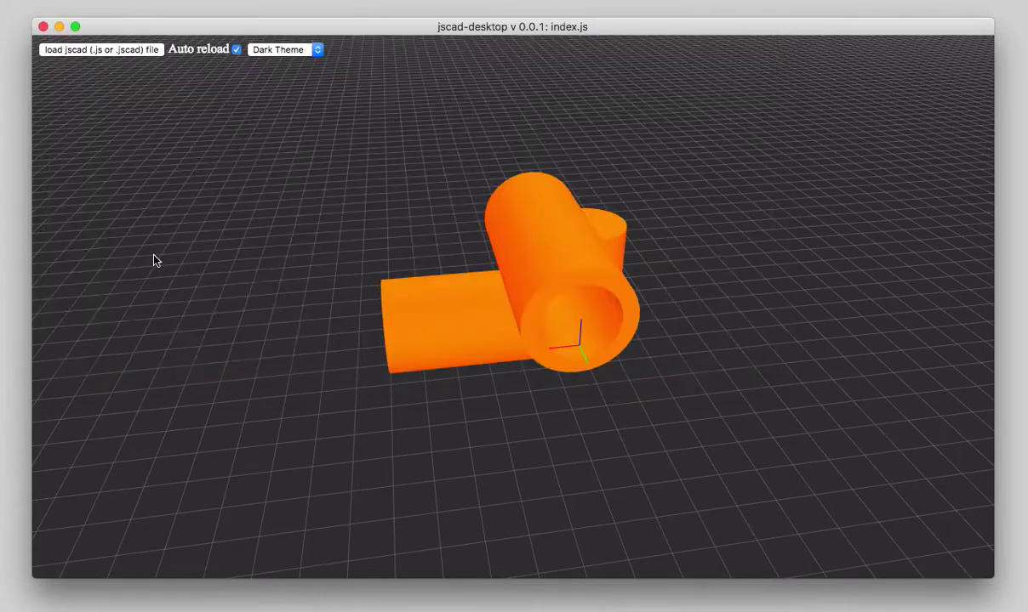
mouse_move(310, 308)
left_mouse_down()
mouse_move(201, 312)
mouse_move(394, 319)
mouse_move(287, 269)
mouse_move(294, 254)
mouse_move(360, 277)
mouse_move(378, 270)
left_mouse_up()
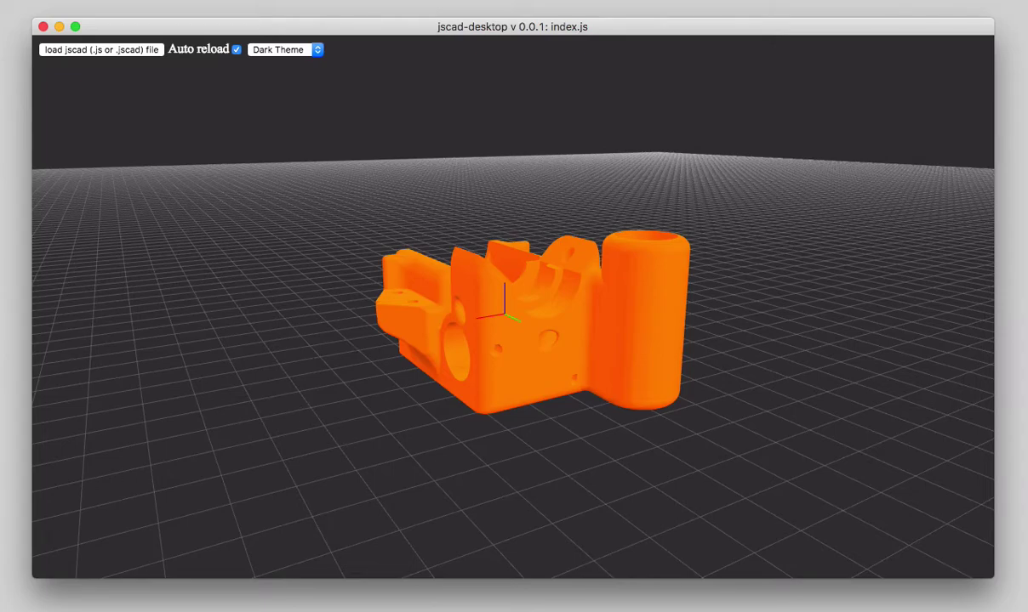
key("super+Tab")
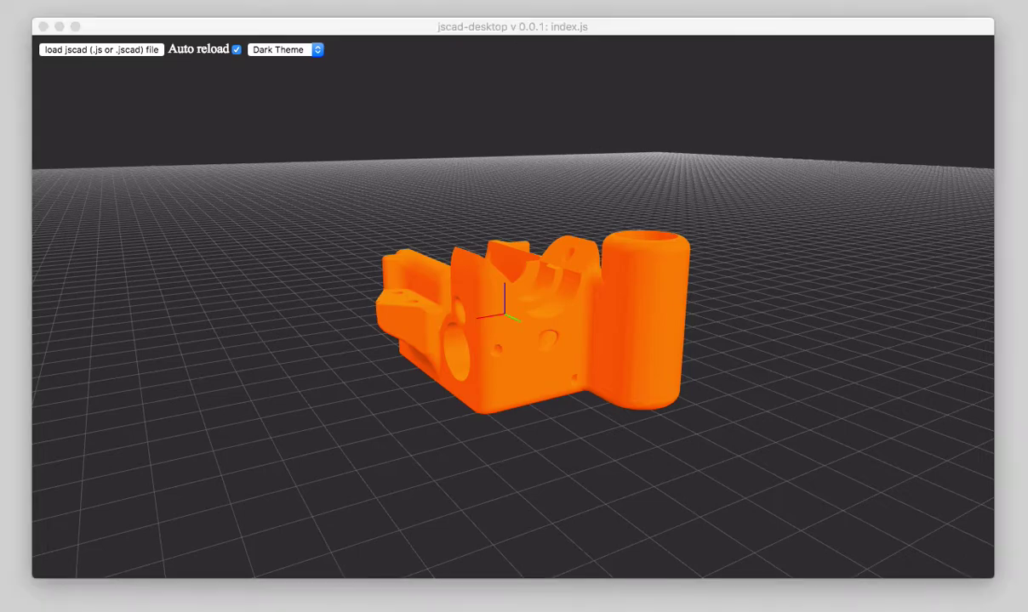